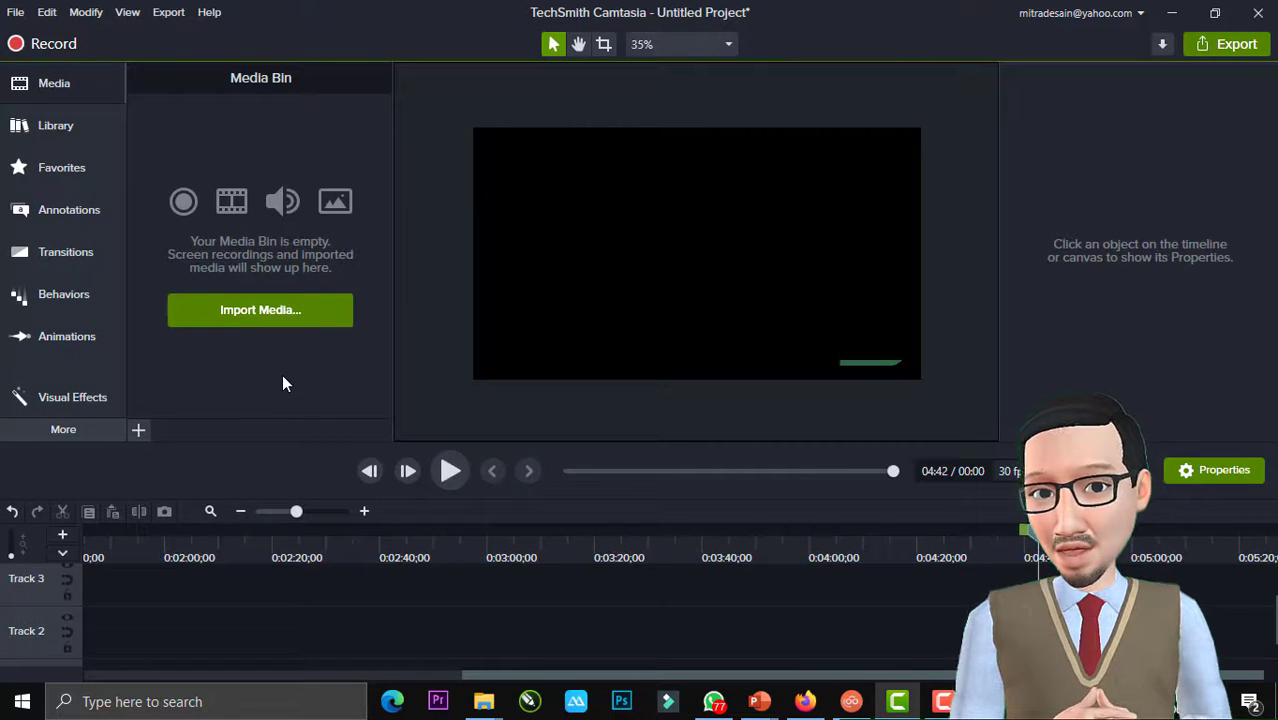
- Import the video "Hilangkan Penatmu di Pantai Banyu Meneng Malang" from F:\Video Data into the media bin
{"action": "right_click", "coordinate": [220, 341]}
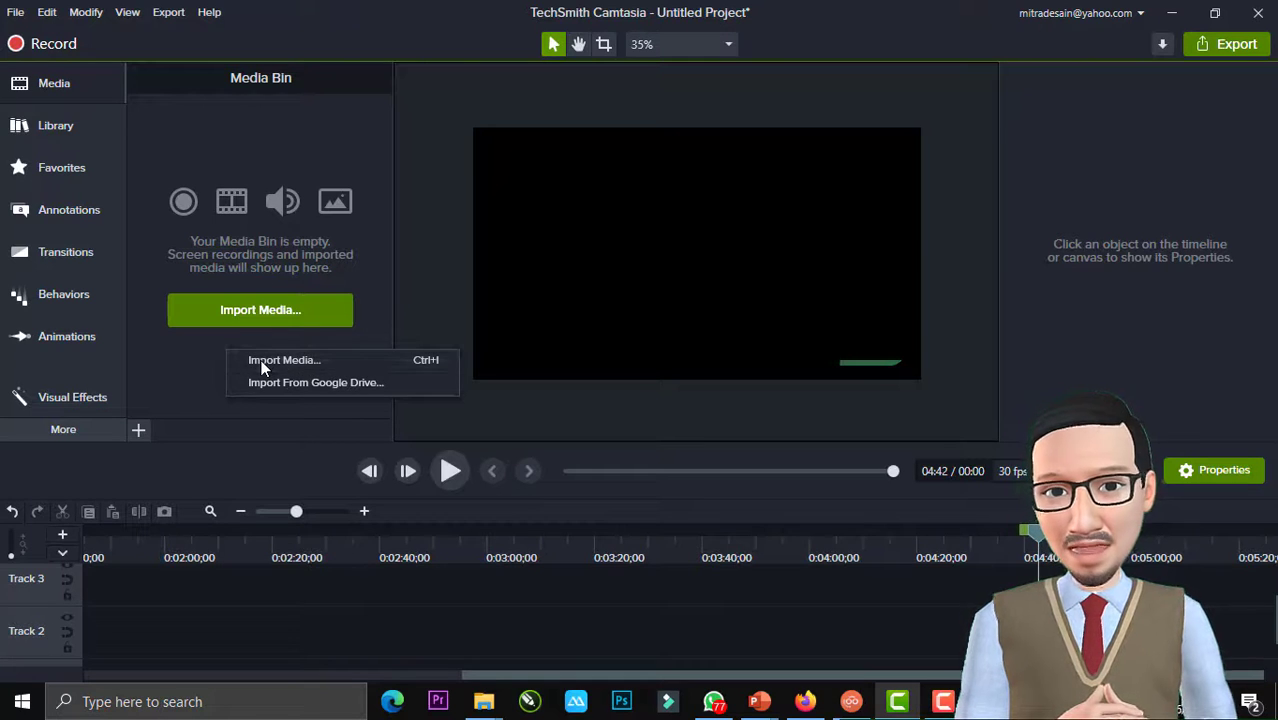
{"action": "left_click", "coordinate": [263, 362]}
{"action": "left_click", "coordinate": [322, 46]}
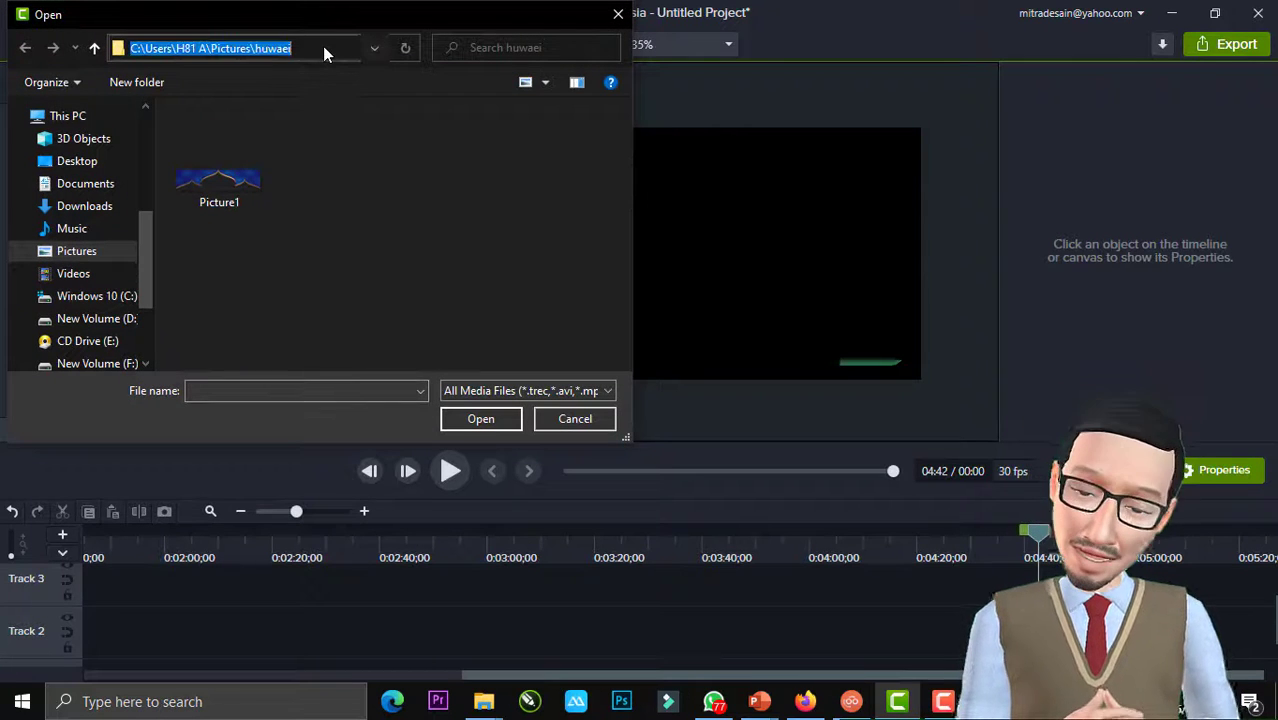
{"action": "type", "text": "F:\\Video Data"}
{"action": "key", "text": "Return"}
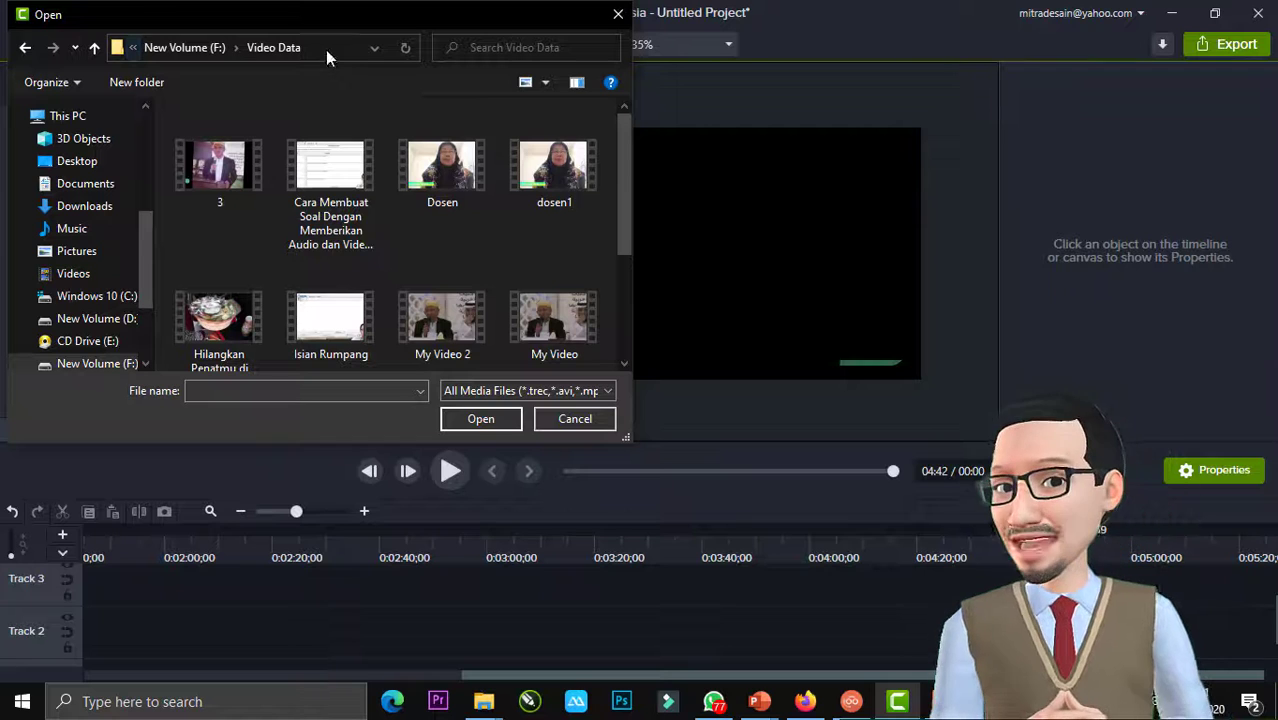
{"action": "double_click", "coordinate": [236, 320]}
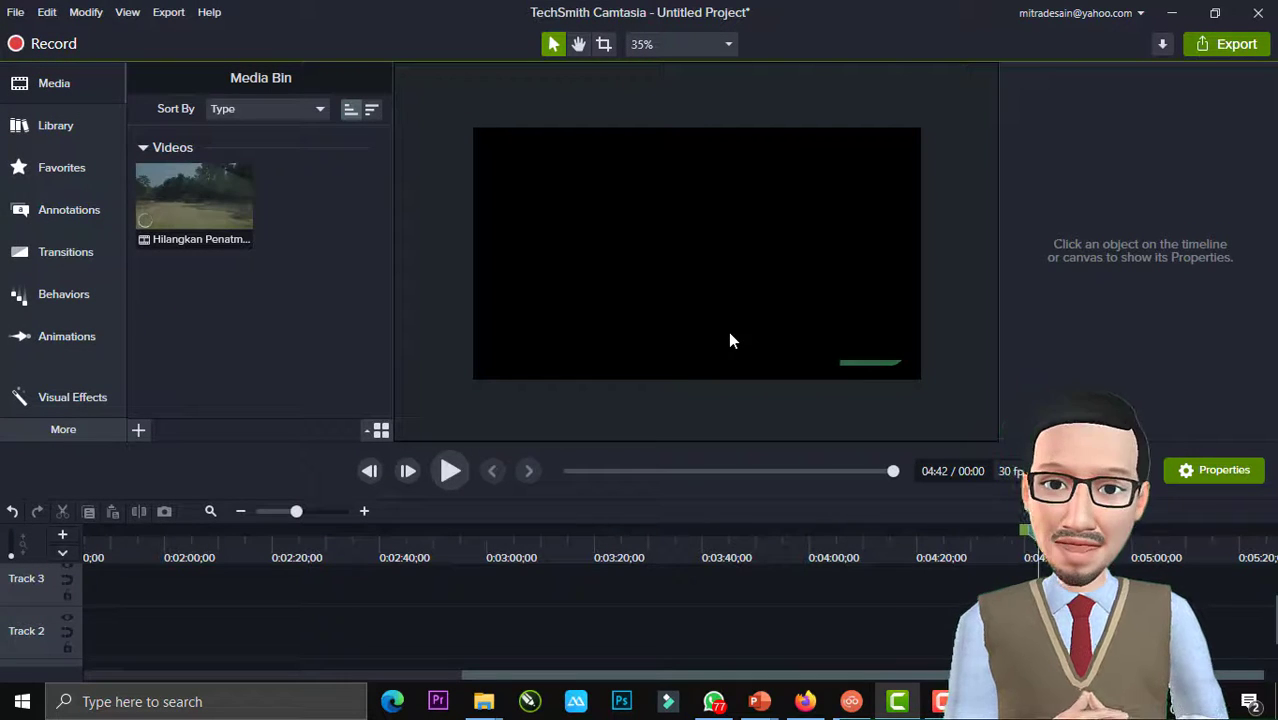
- Place the imported video on Track 2, keep the project at 30 FPS, and move the clip to the start of the timeline
{"action": "left_click", "coordinate": [203, 204]}
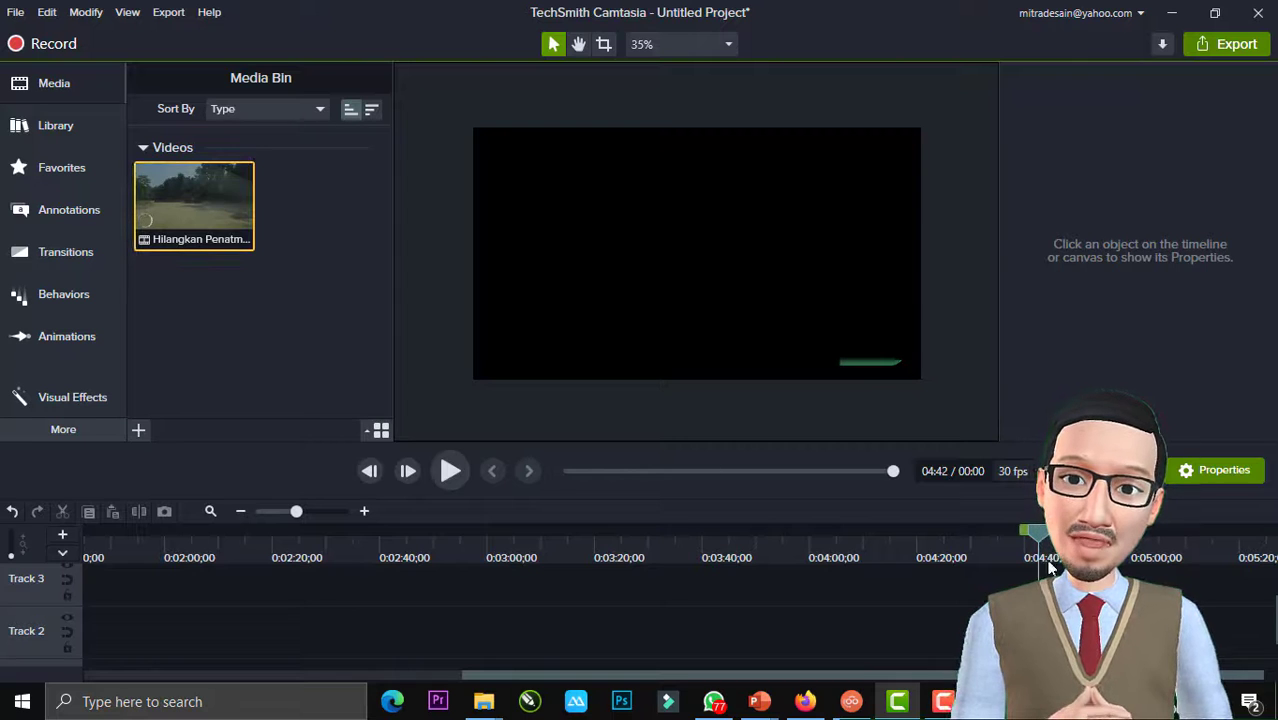
{"action": "left_click_drag", "start_coordinate": [222, 203], "coordinate": [37, 628]}
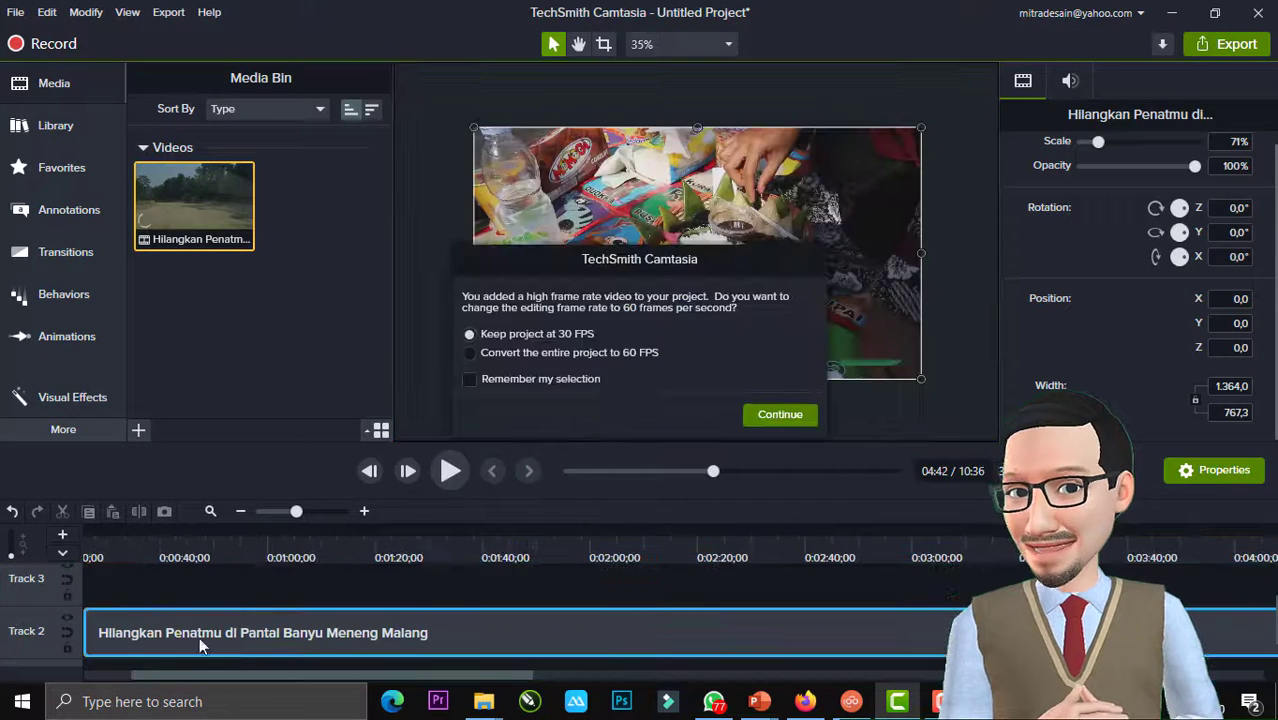
{"action": "left_click", "coordinate": [806, 416]}
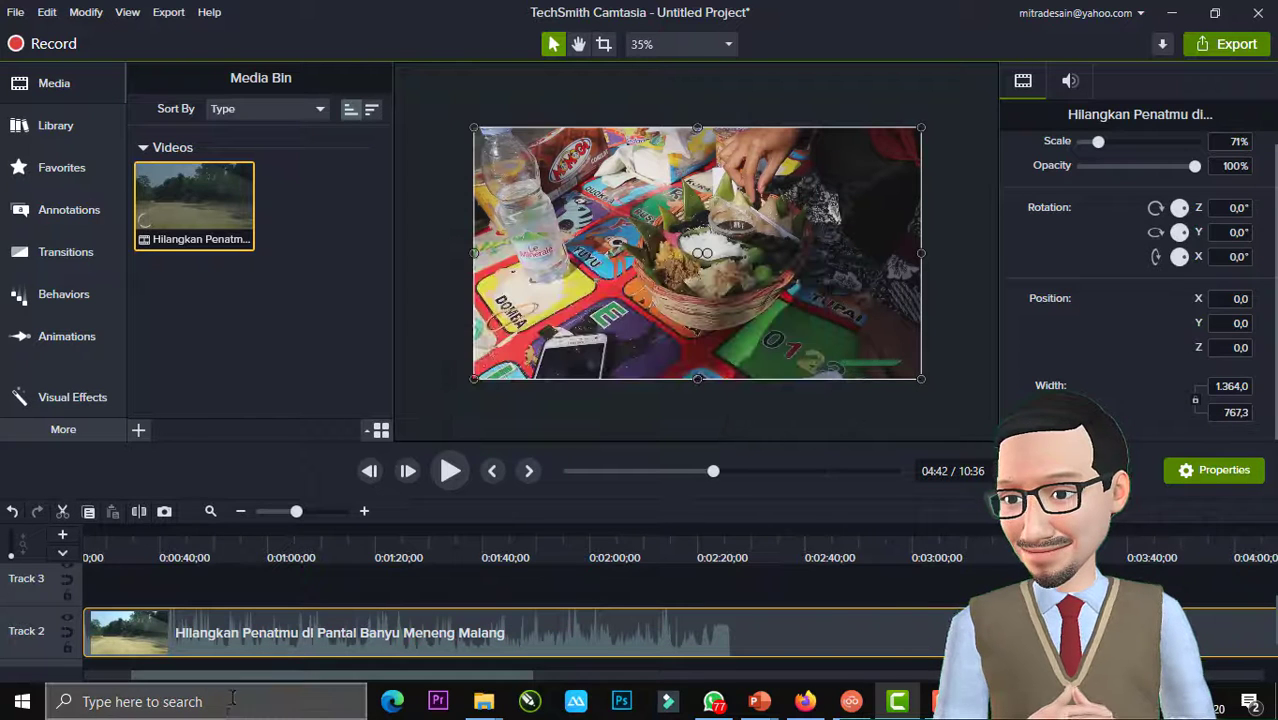
{"action": "left_click_drag", "start_coordinate": [239, 678], "coordinate": [136, 680]}
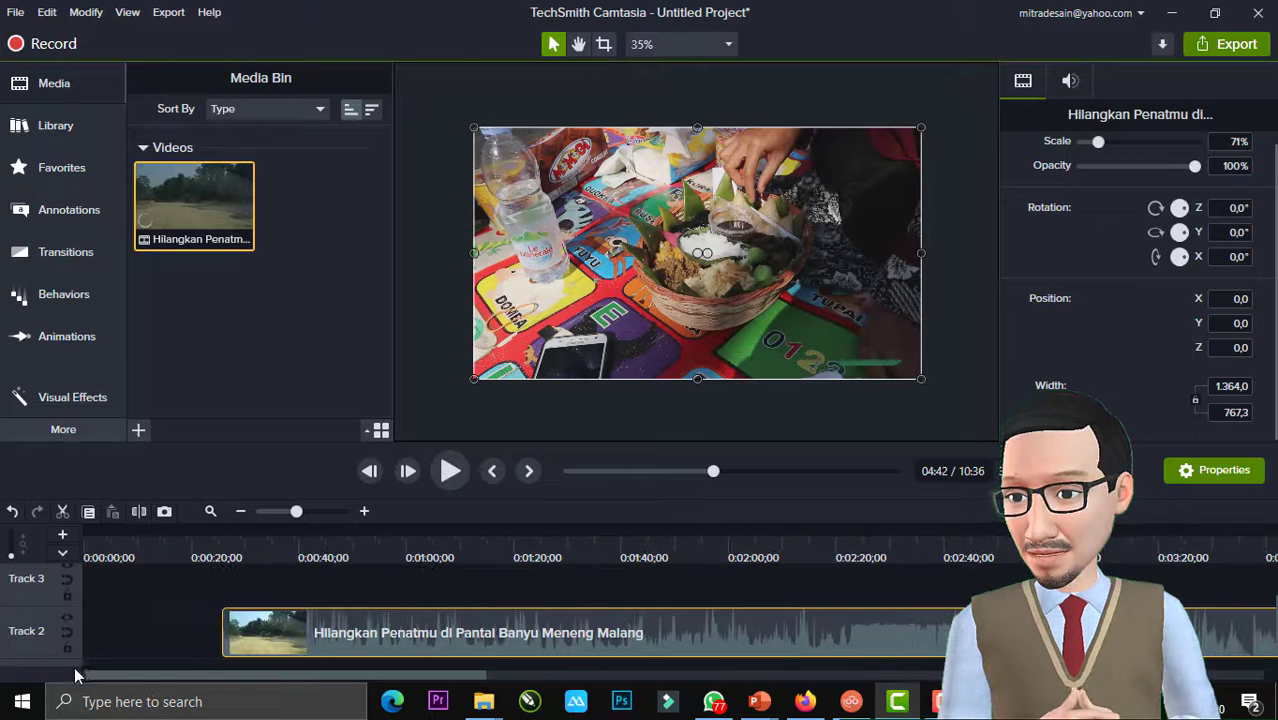
{"action": "left_click_drag", "start_coordinate": [303, 635], "coordinate": [165, 635]}
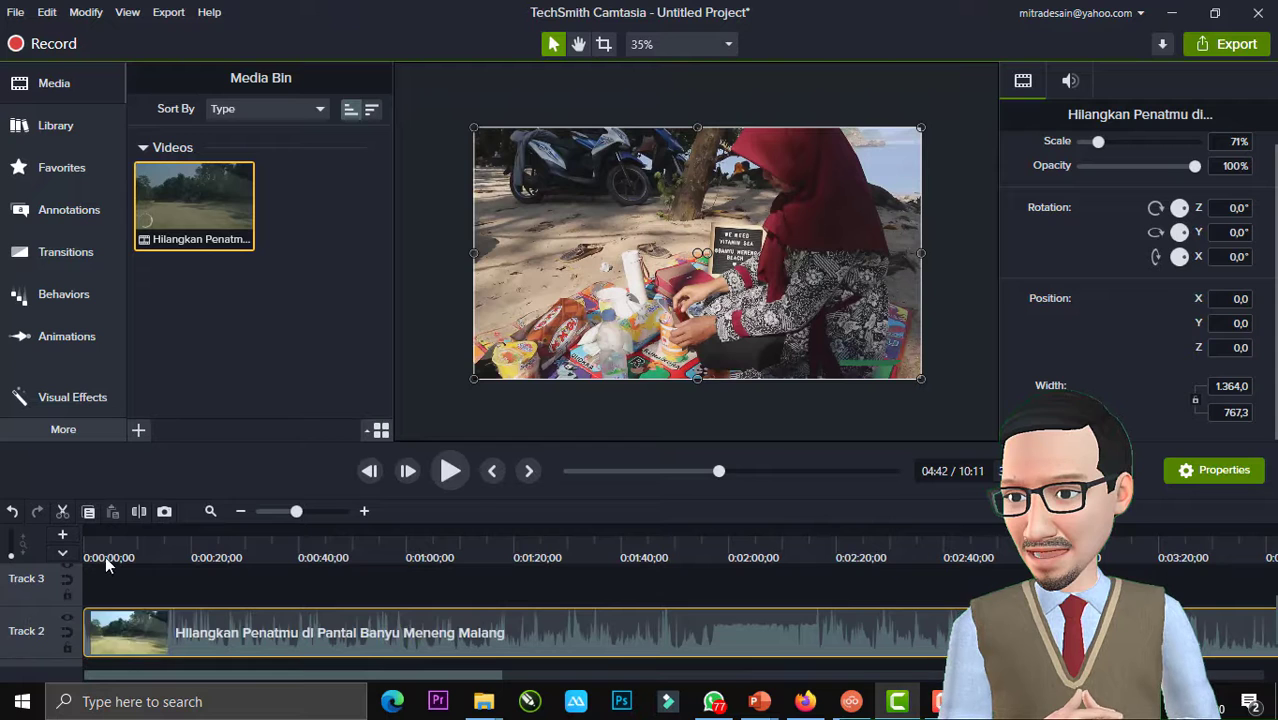
- Preview the clip's opening and play a short stretch from about 29 seconds
{"action": "left_click", "coordinate": [105, 556]}
{"action": "left_click_drag", "start_coordinate": [105, 556], "coordinate": [40, 555]}
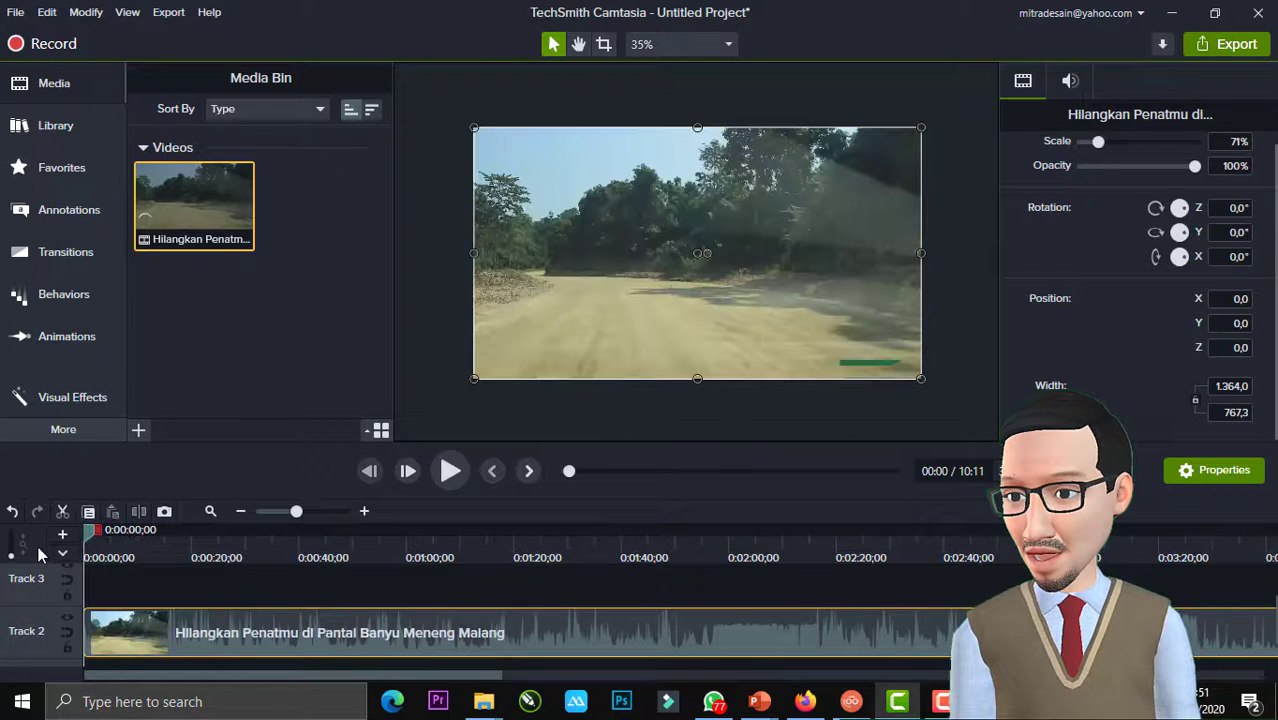
{"action": "left_click", "coordinate": [244, 548]}
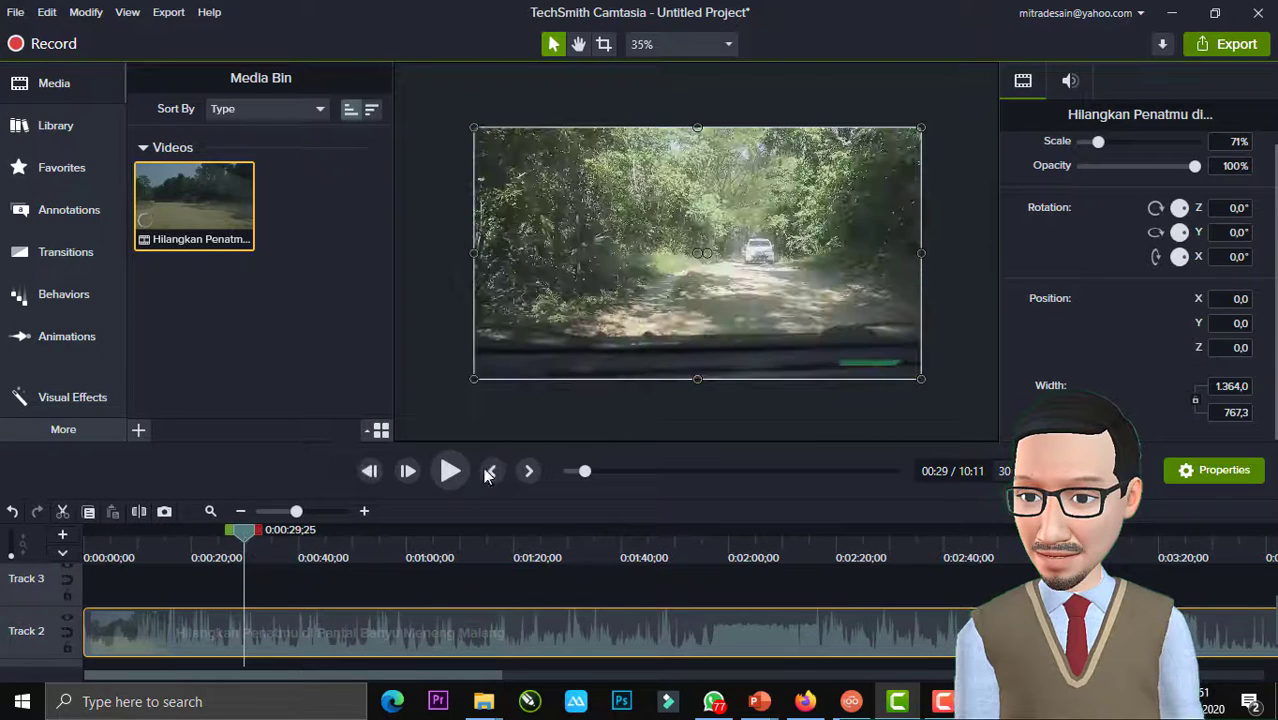
{"action": "left_click", "coordinate": [450, 480]}
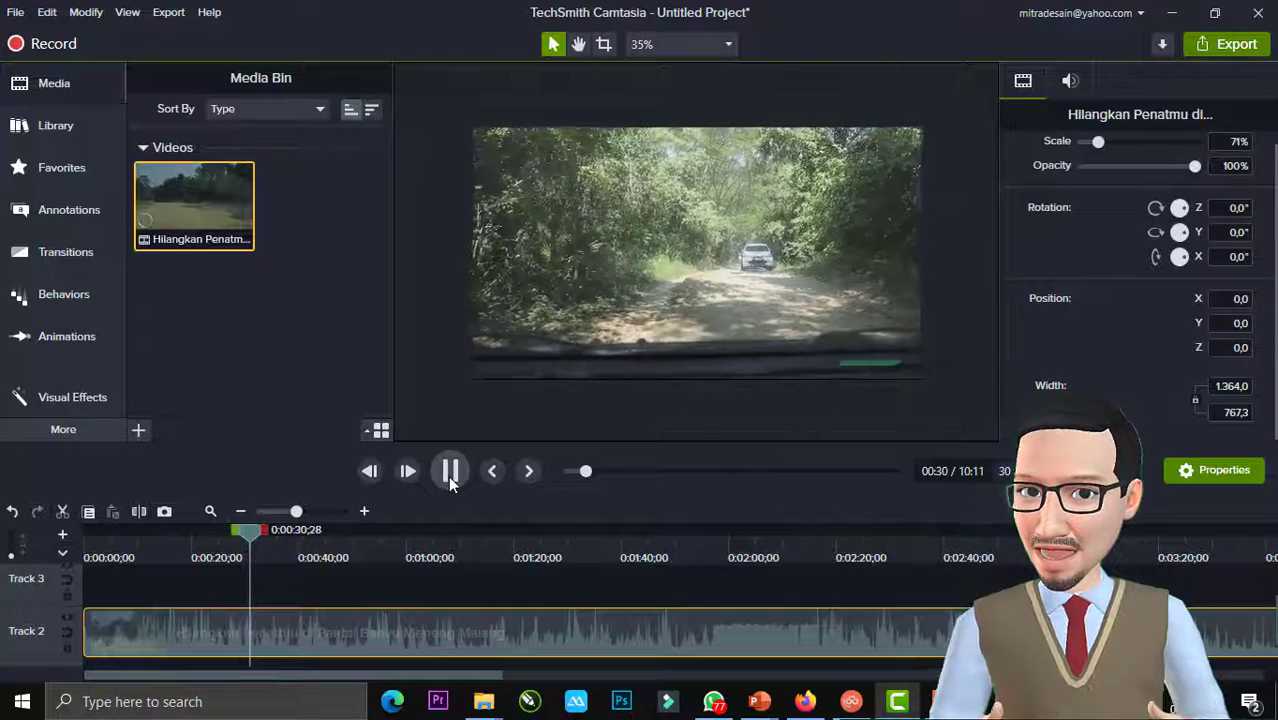
{"action": "left_click", "coordinate": [449, 474]}
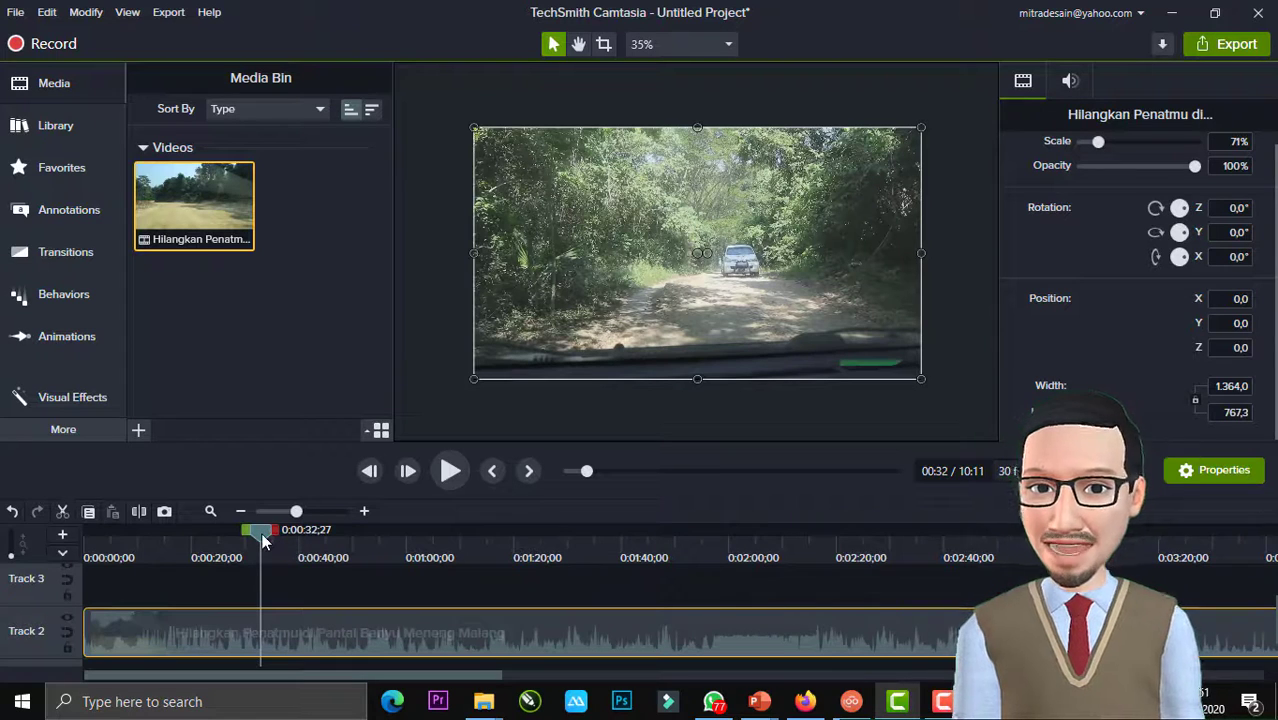
- Split the Track 2 clip at 0:00:51;11
{"action": "left_click_drag", "start_coordinate": [261, 531], "coordinate": [162, 584]}
{"action": "left_click_drag", "start_coordinate": [253, 592], "coordinate": [362, 617]}
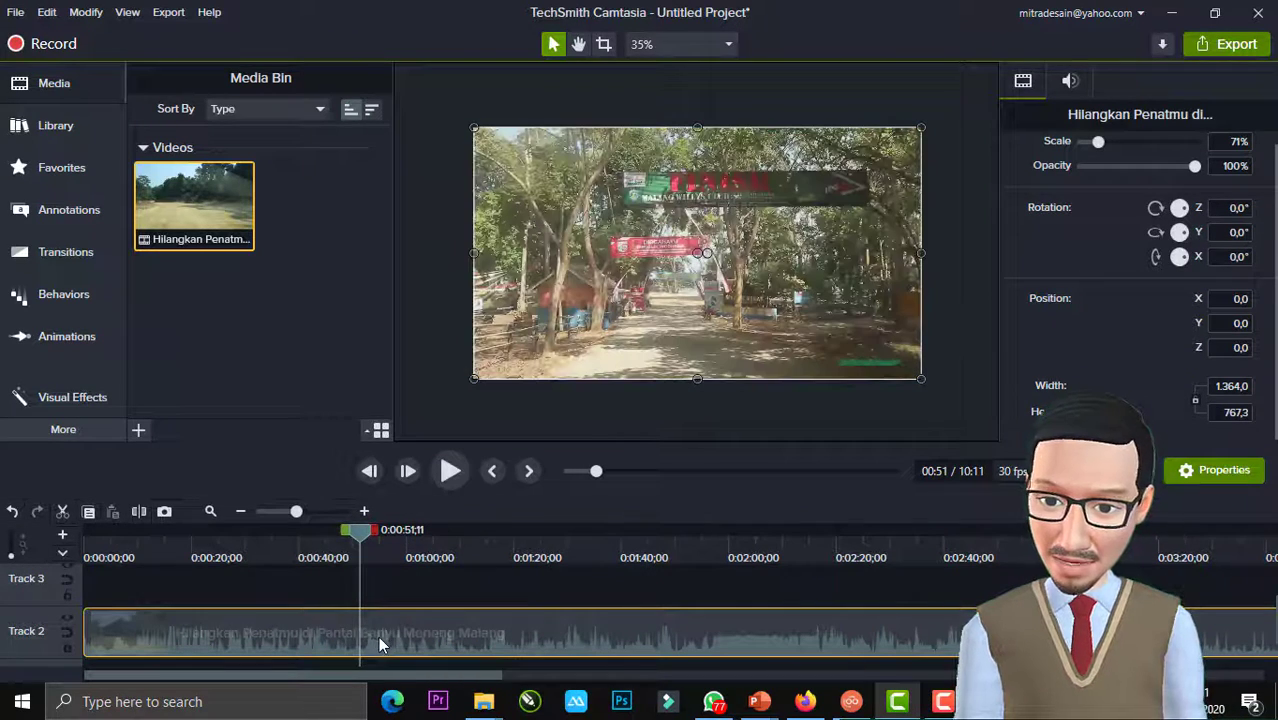
{"action": "left_click", "coordinate": [139, 512]}
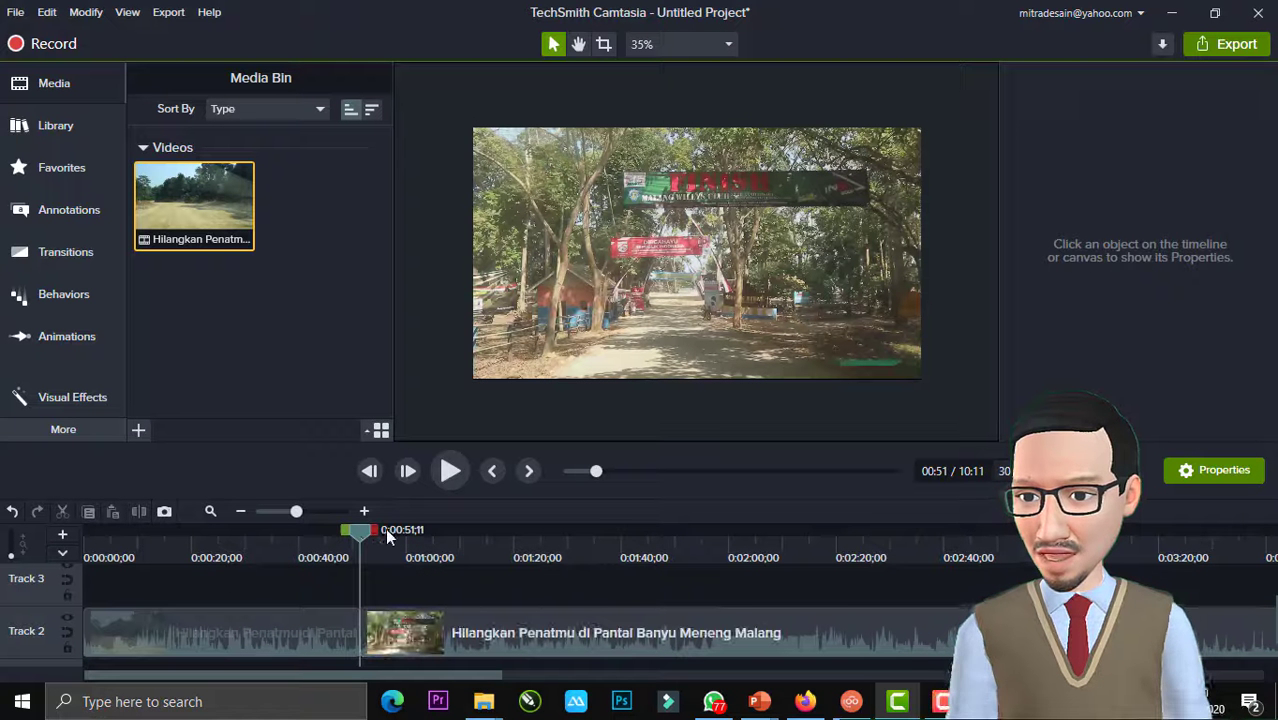
- Split the second part of the Track 2 clip at 0:02:38;13
{"action": "left_click_drag", "start_coordinate": [363, 538], "coordinate": [932, 578]}
{"action": "left_click", "coordinate": [884, 624]}
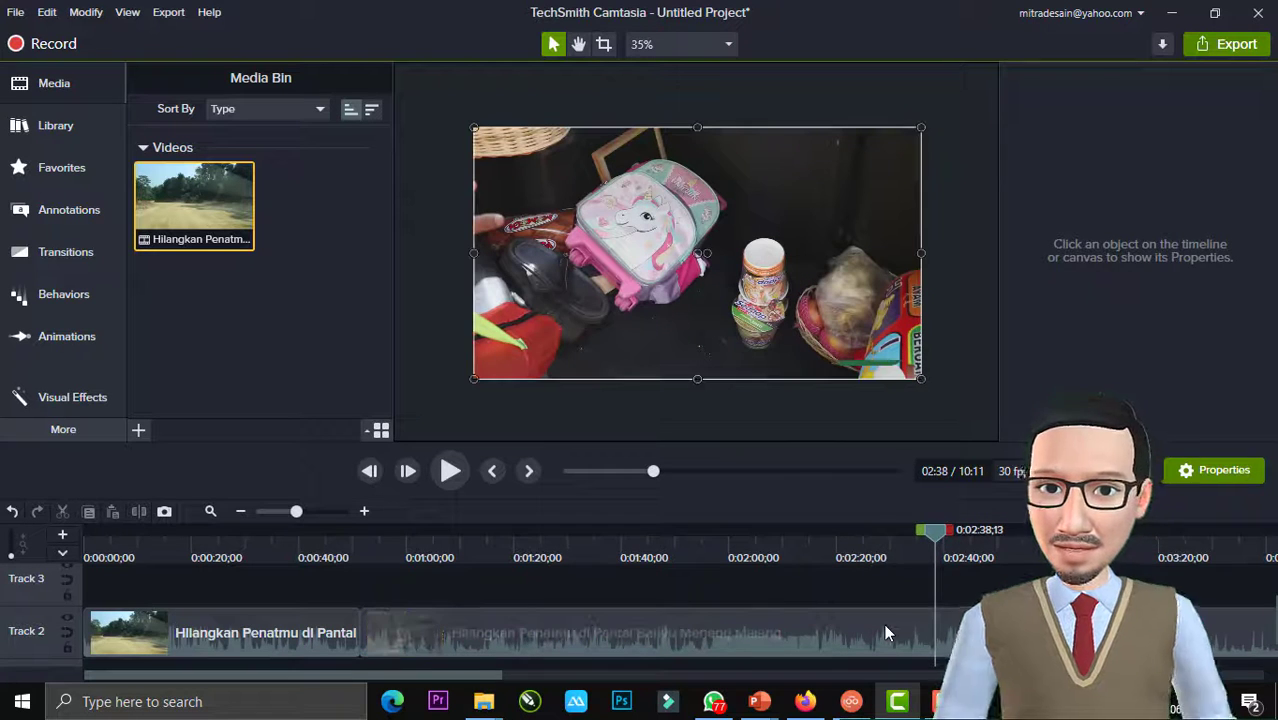
{"action": "left_click", "coordinate": [139, 511]}
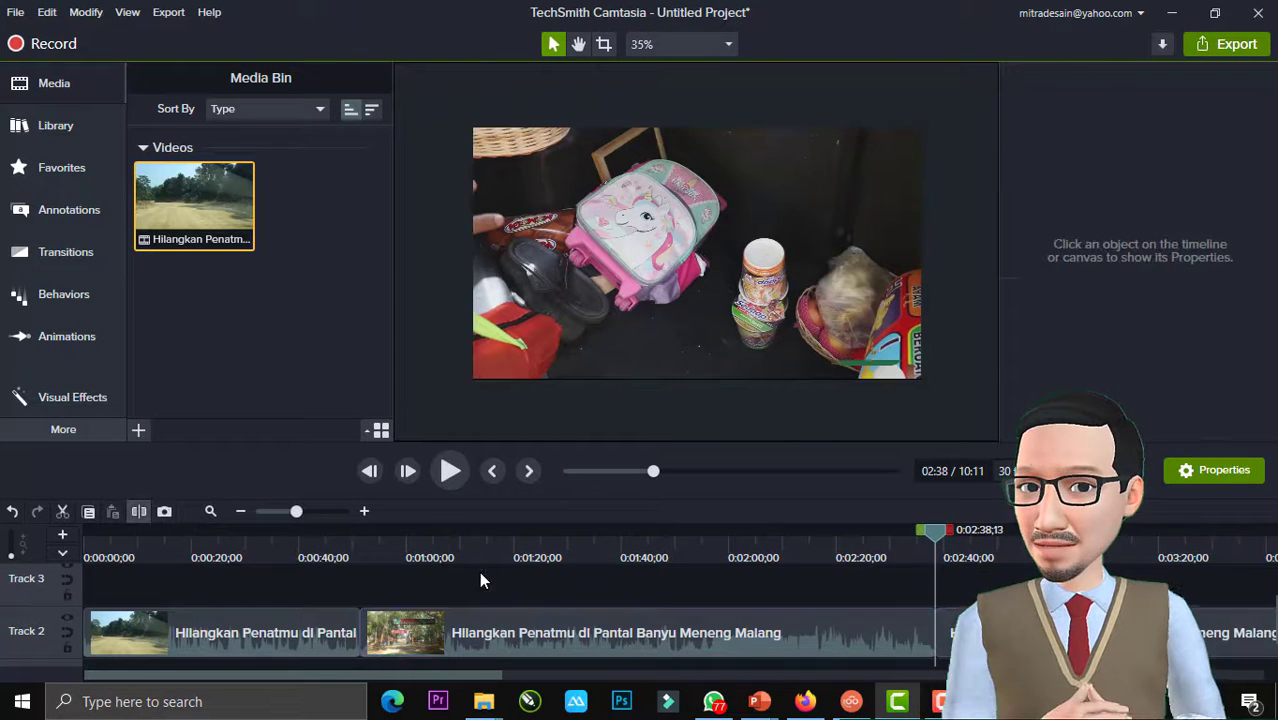
- Add Clip Speed to the middle clip on Track 2 and shorten its duration to reach a speed of 3,99x
{"action": "left_click", "coordinate": [705, 631]}
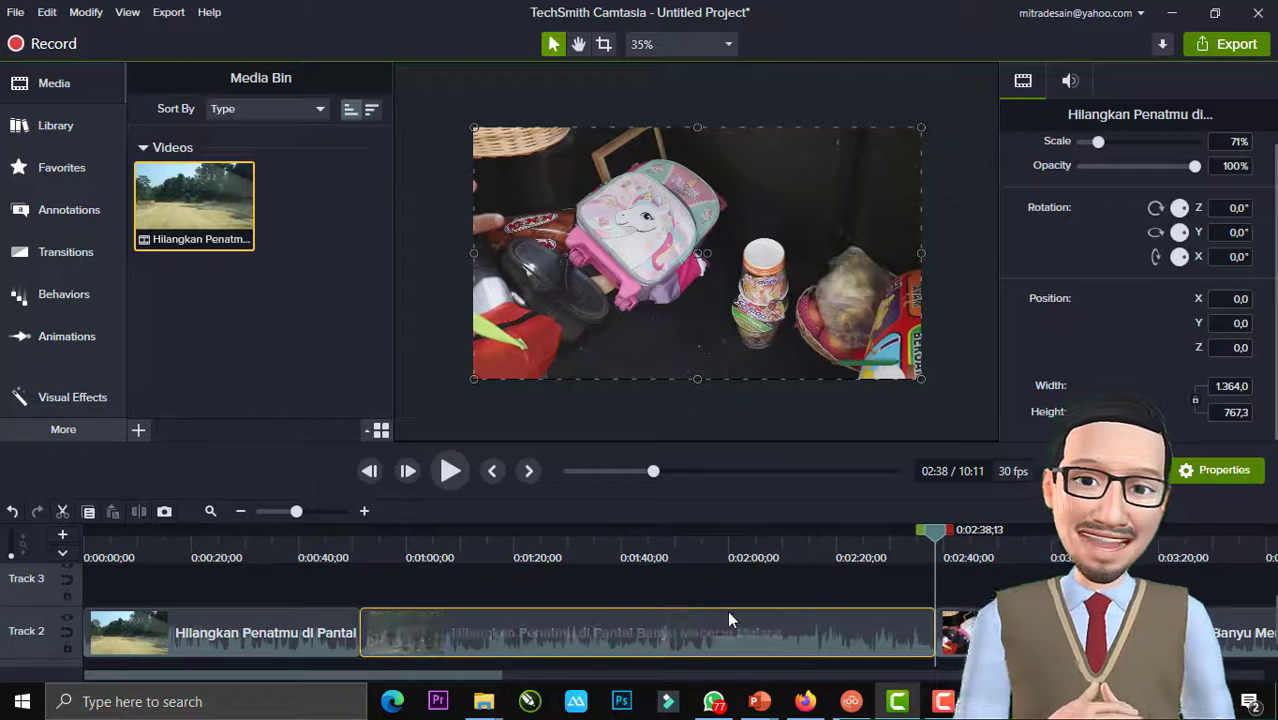
{"action": "right_click", "coordinate": [632, 623]}
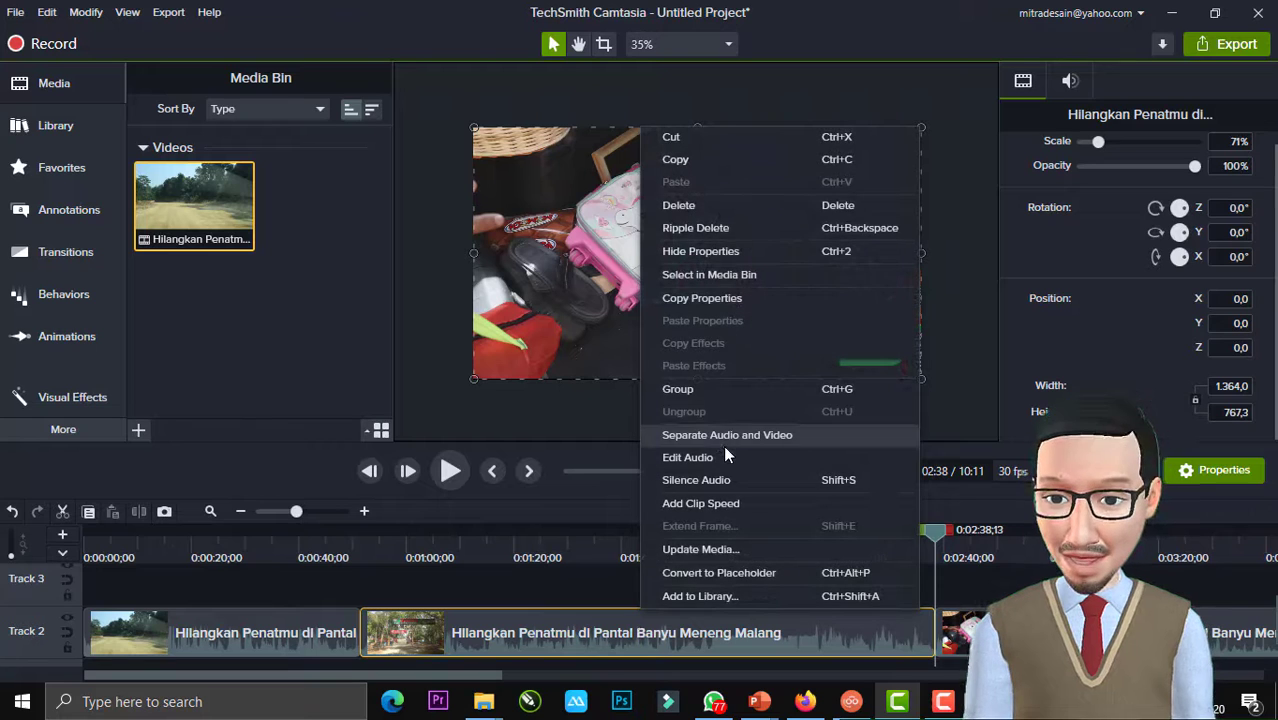
{"action": "left_click", "coordinate": [711, 502]}
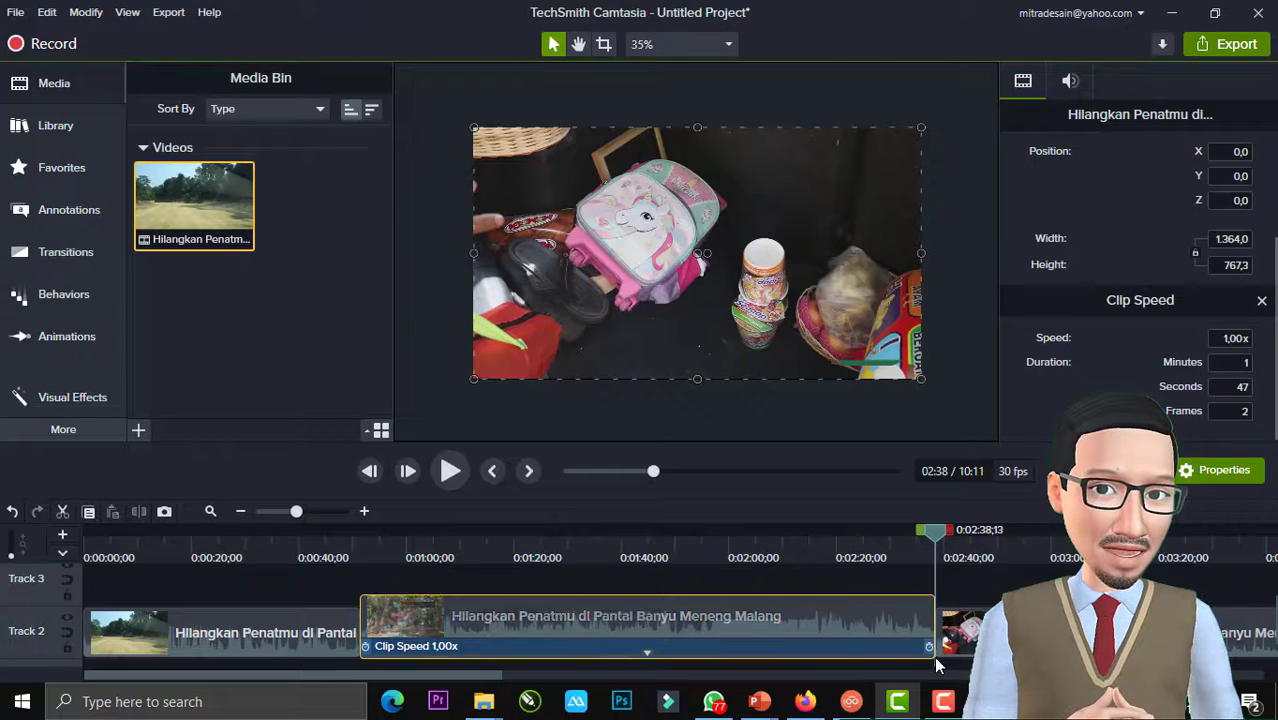
{"action": "left_click_drag", "start_coordinate": [930, 647], "coordinate": [498, 654]}
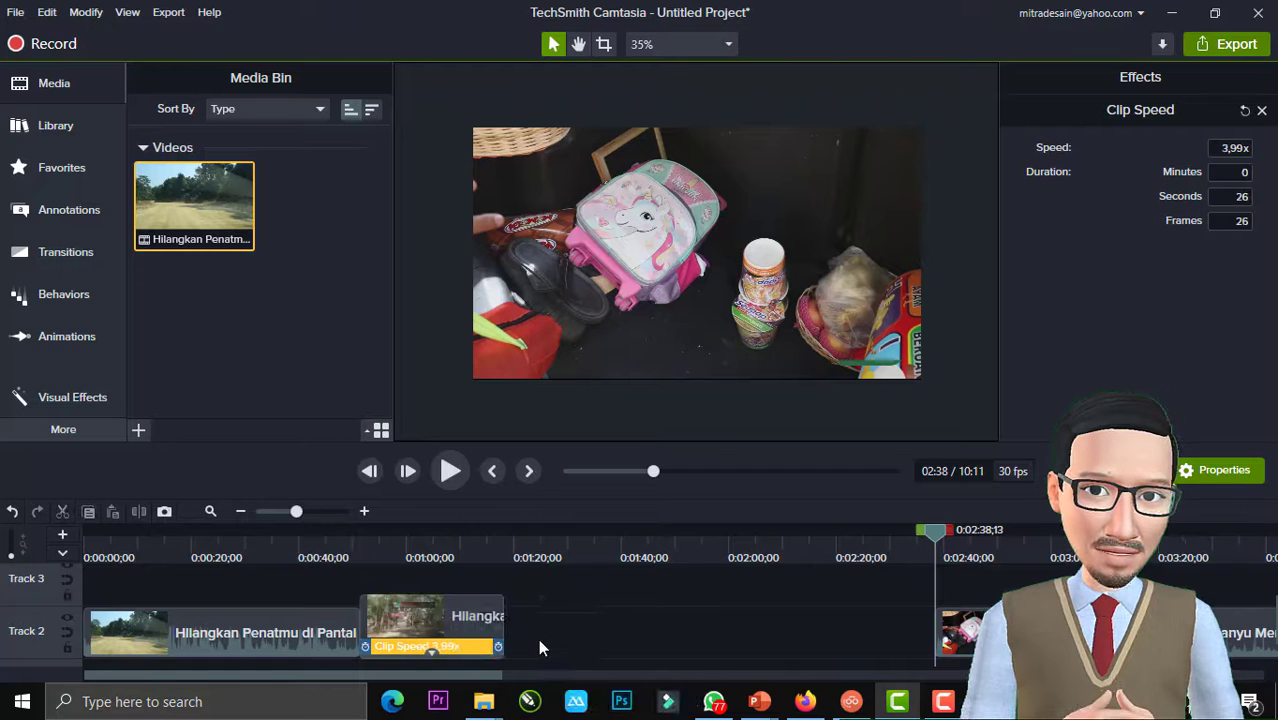
{"action": "left_click", "coordinate": [434, 628]}
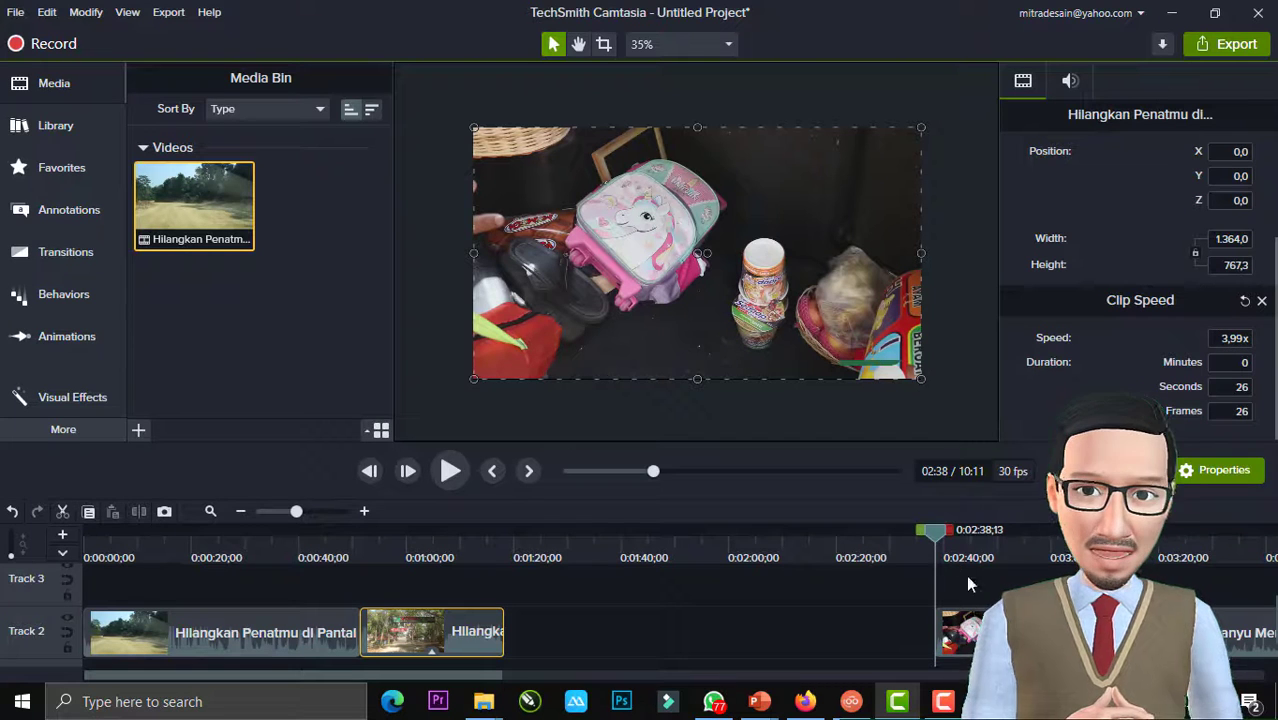
- Play back the sped-up middle clip from just before its start to check the faster motion
{"action": "left_click_drag", "start_coordinate": [935, 530], "coordinate": [356, 553]}
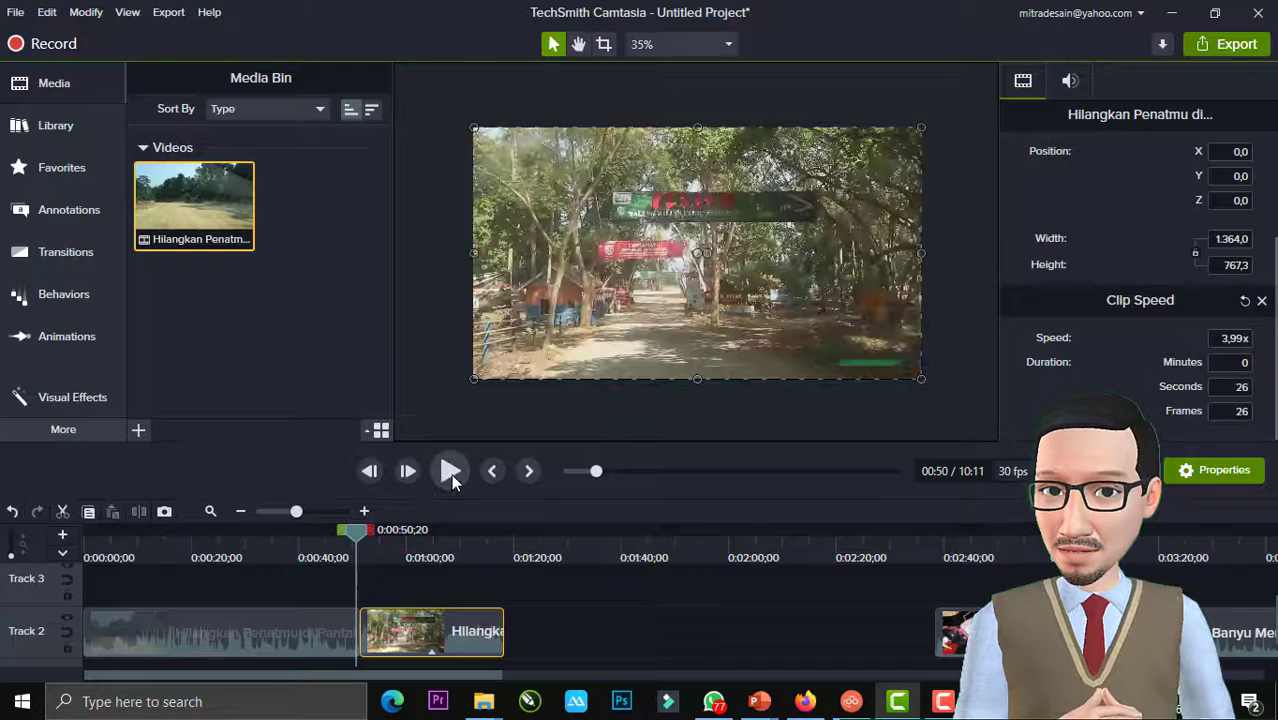
{"action": "left_click", "coordinate": [451, 474]}
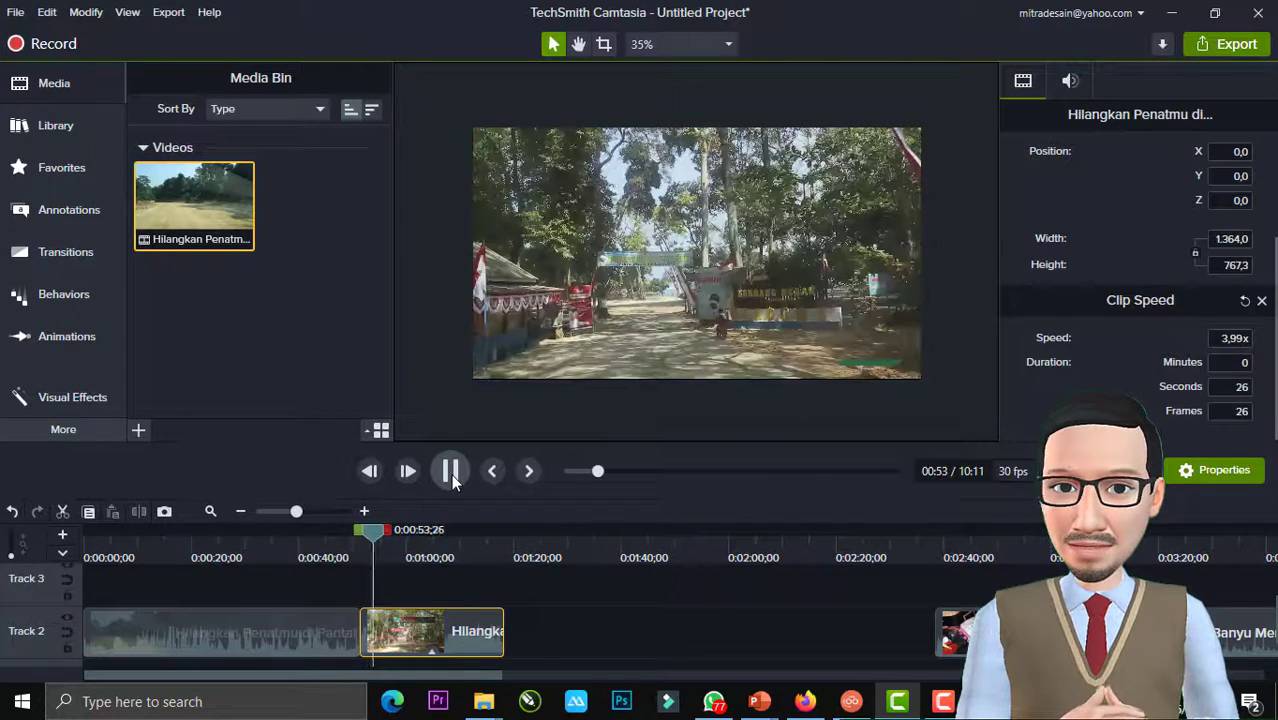
{"action": "left_click", "coordinate": [451, 474]}
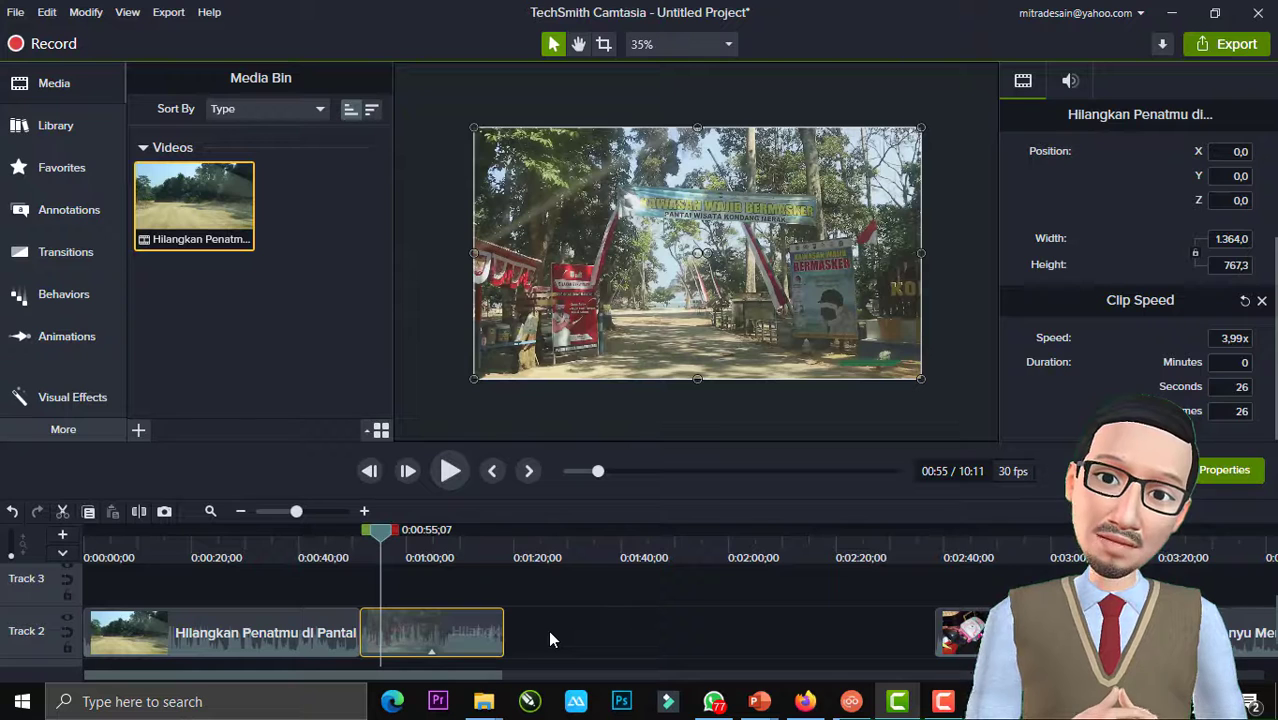
{"action": "scroll", "coordinate": [550, 640], "scroll_direction": "down", "scroll_amount": 2}
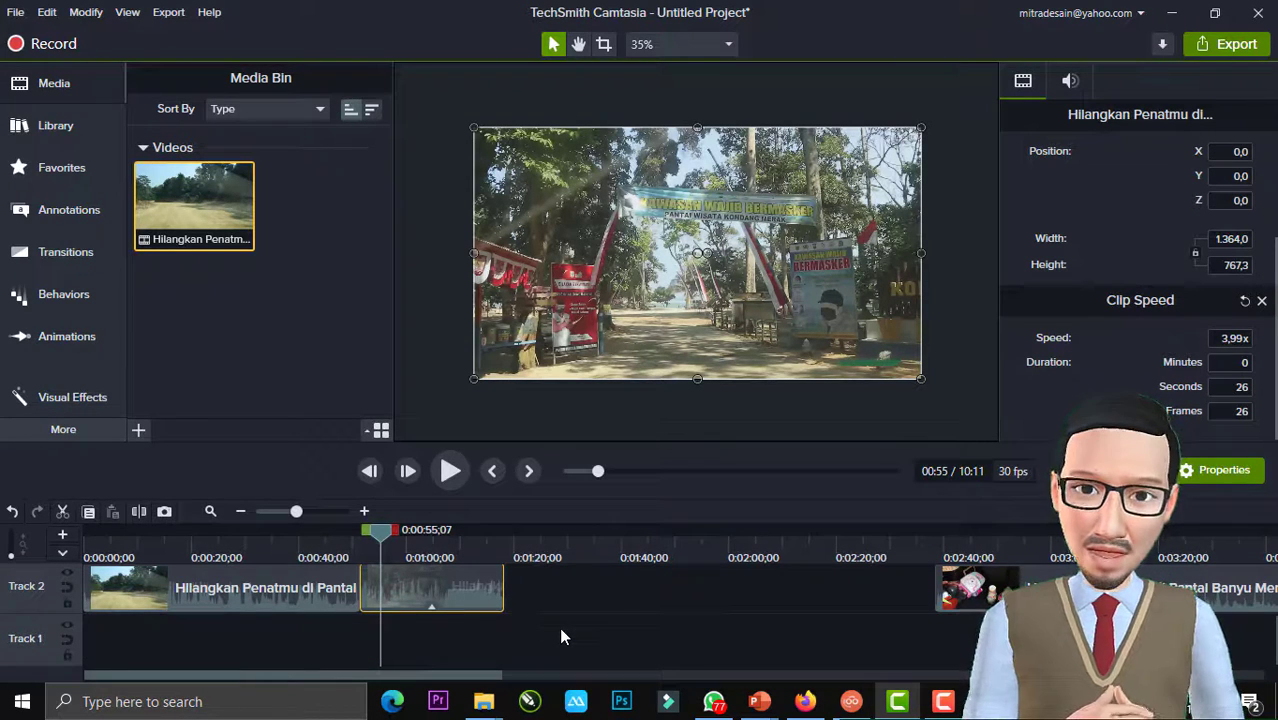
{"action": "scroll", "coordinate": [561, 637], "scroll_direction": "up", "scroll_amount": 2}
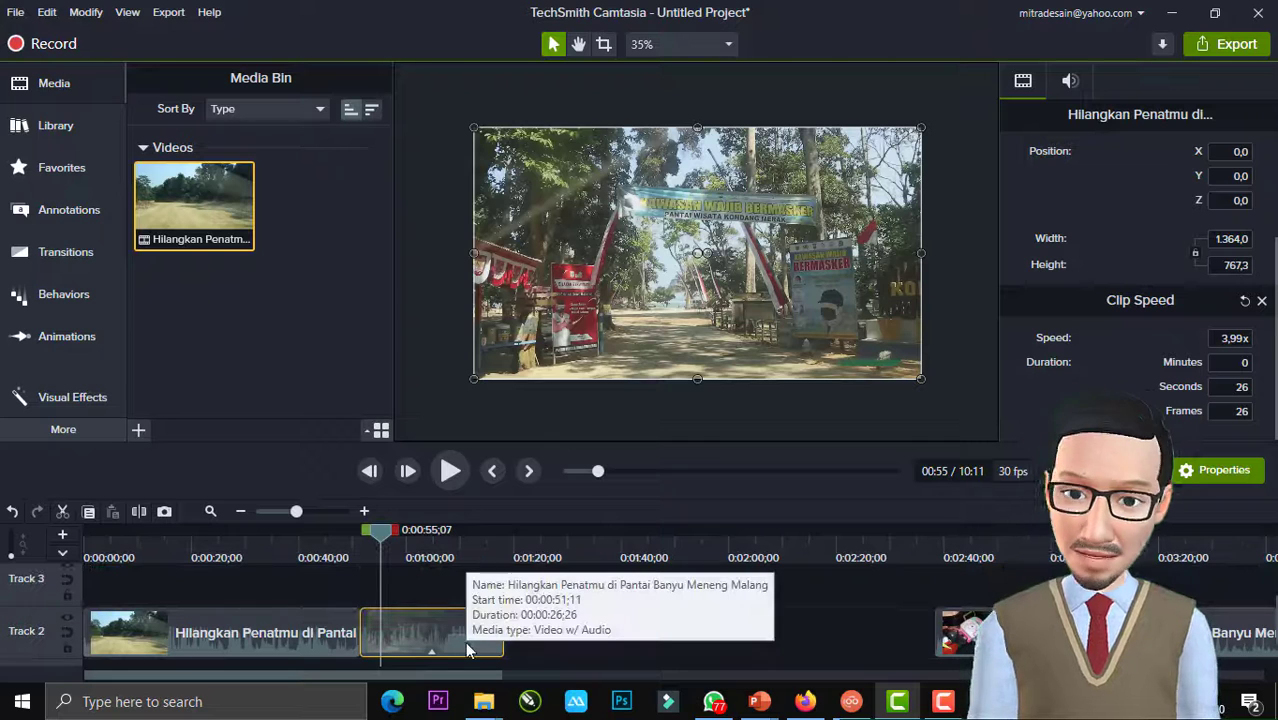
- Undo the speed change on the middle clip and select that clip again
{"action": "left_click_drag", "start_coordinate": [470, 648], "coordinate": [935, 645]}
{"action": "left_click", "coordinate": [814, 595]}
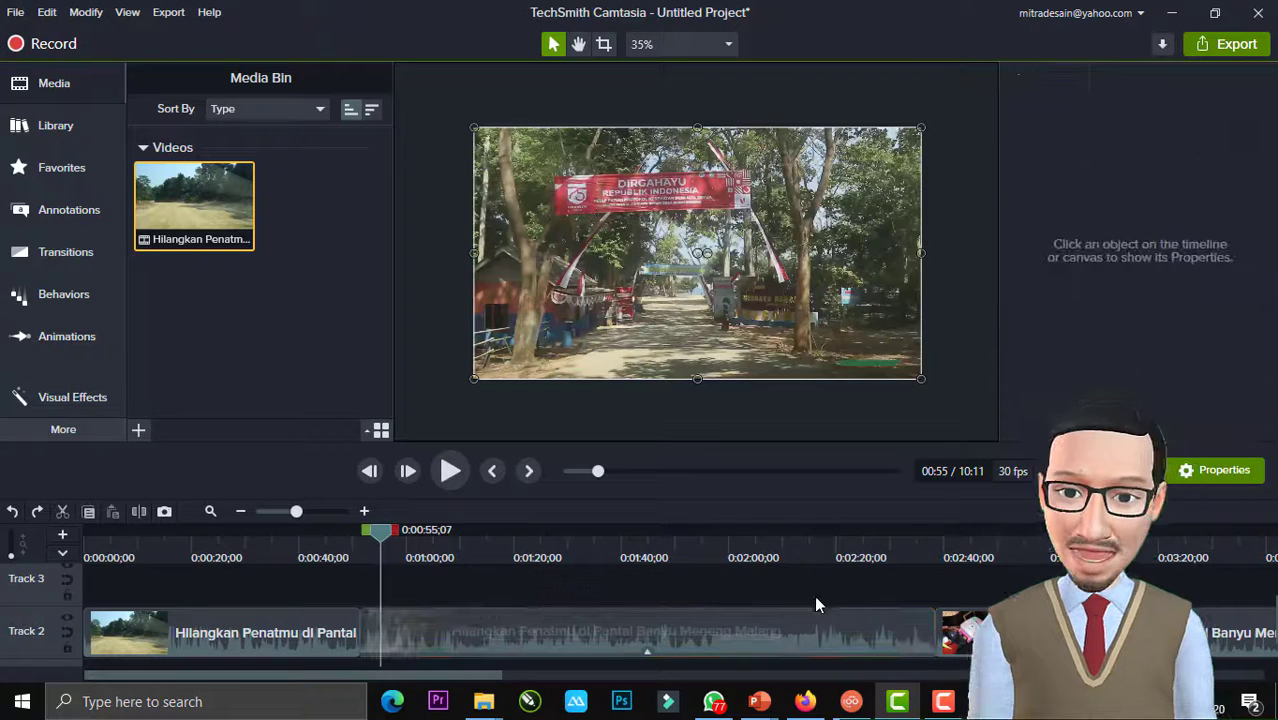
{"action": "left_click", "coordinate": [773, 631]}
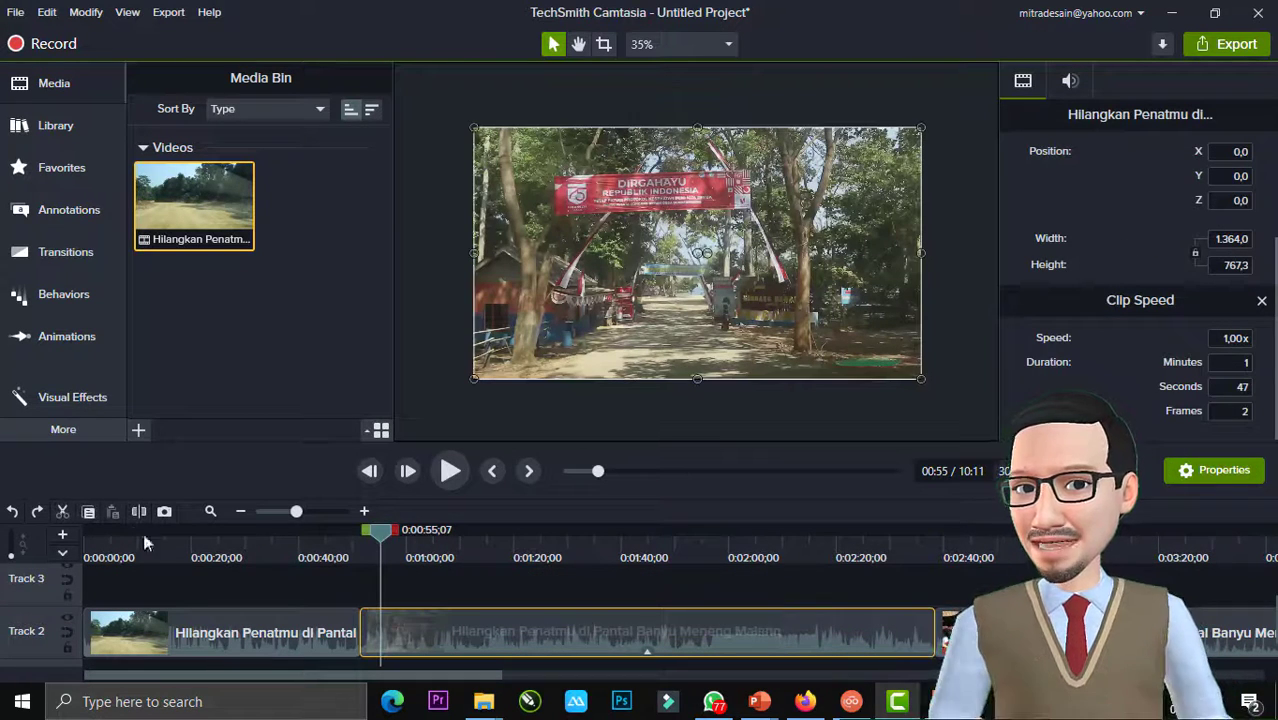
- Find Clip Speed among the visual effects and try to apply it to the middle clip on Track 2
{"action": "left_click", "coordinate": [99, 440]}
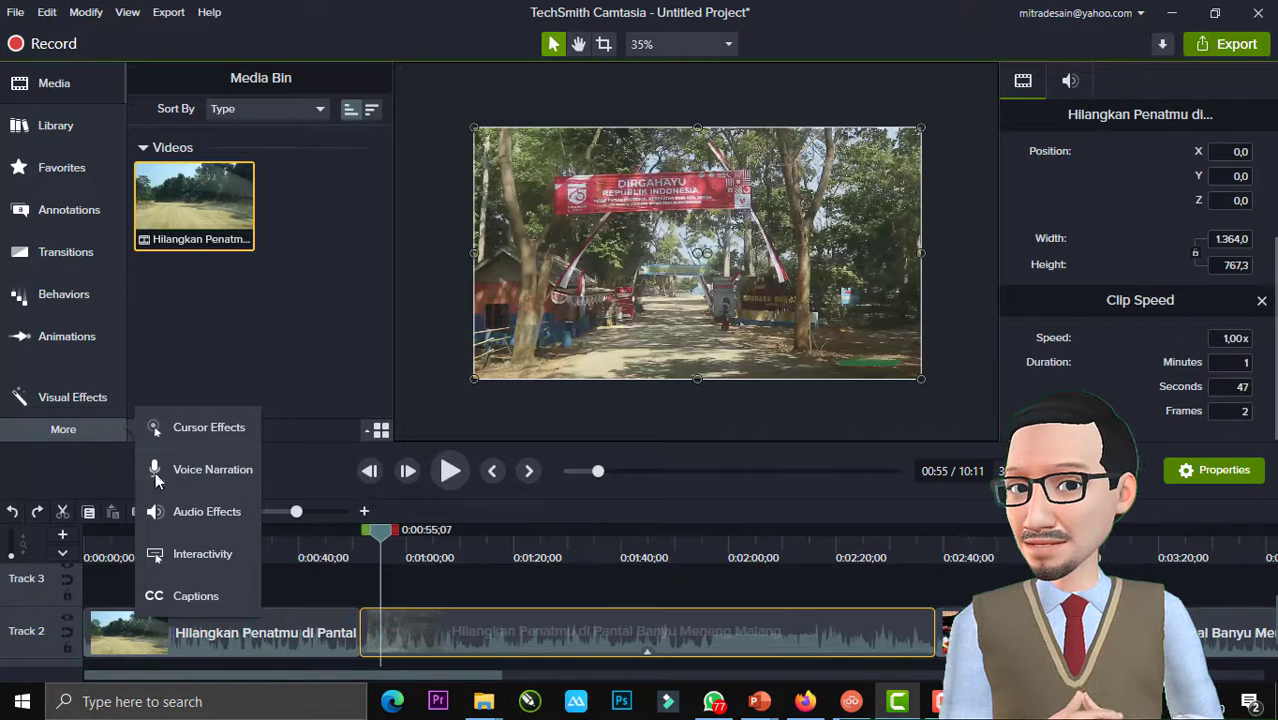
{"action": "left_click", "coordinate": [70, 395]}
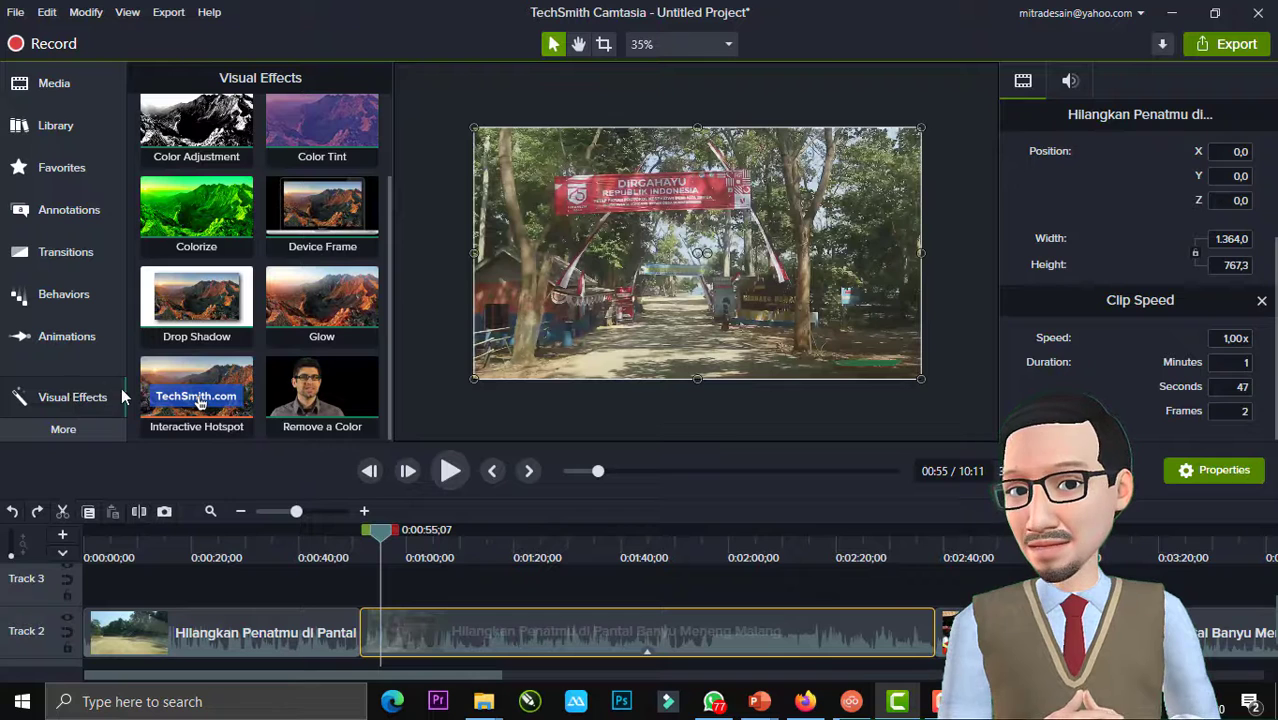
{"action": "scroll", "coordinate": [247, 274], "scroll_direction": "up", "scroll_amount": 1}
{"action": "scroll", "coordinate": [260, 272], "scroll_direction": "up", "scroll_amount": 1}
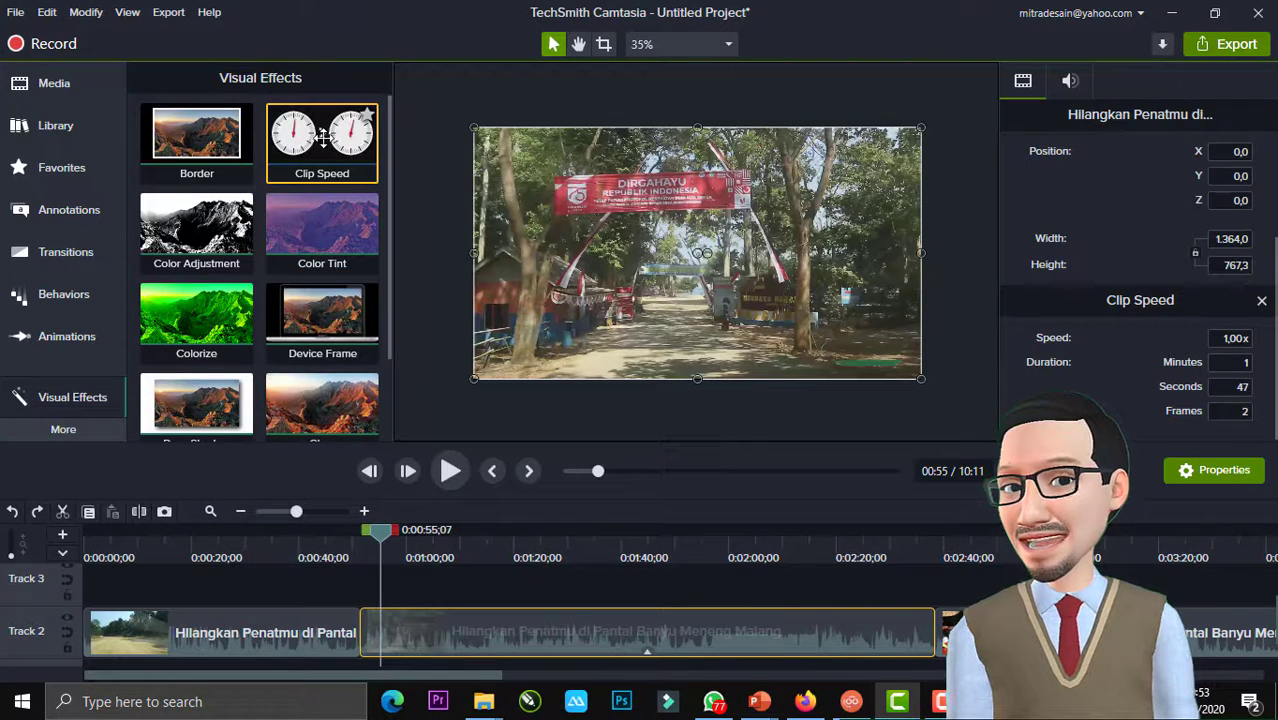
{"action": "left_click_drag", "start_coordinate": [333, 135], "coordinate": [431, 624]}
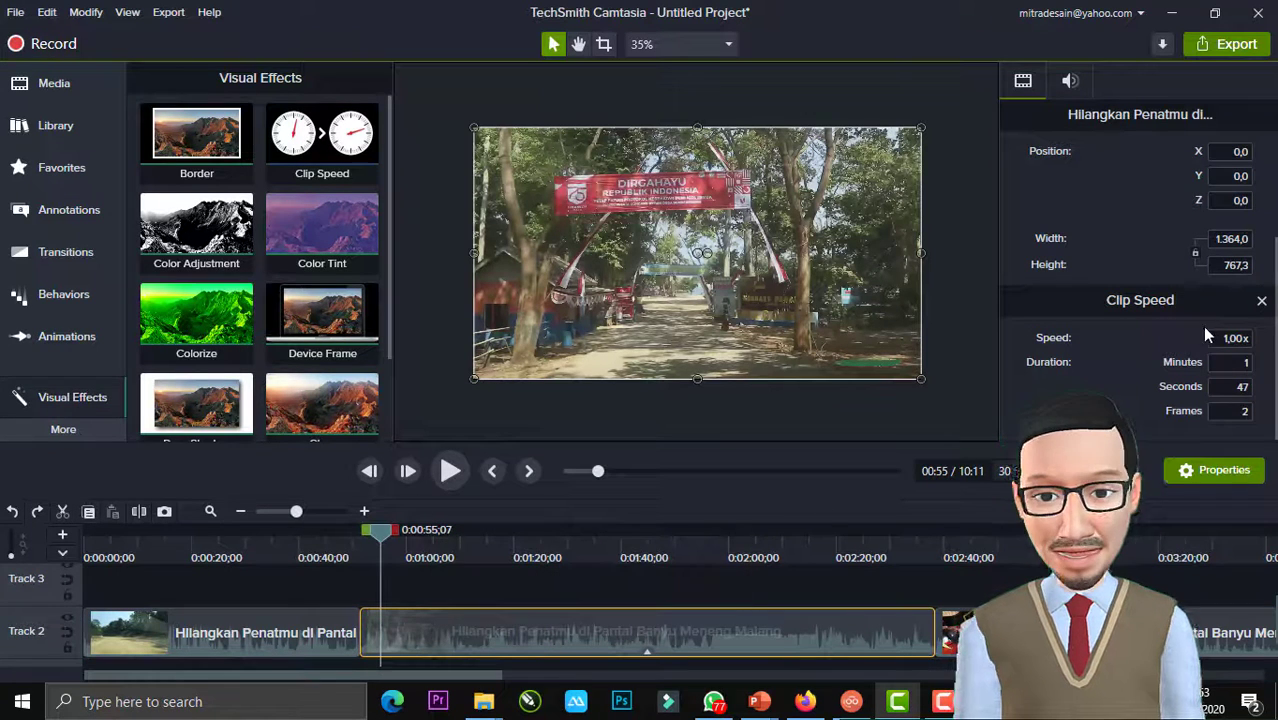
- Remove the existing Clip Speed effect from the middle clip and reapply it from the visual effects
{"action": "left_click", "coordinate": [1261, 301]}
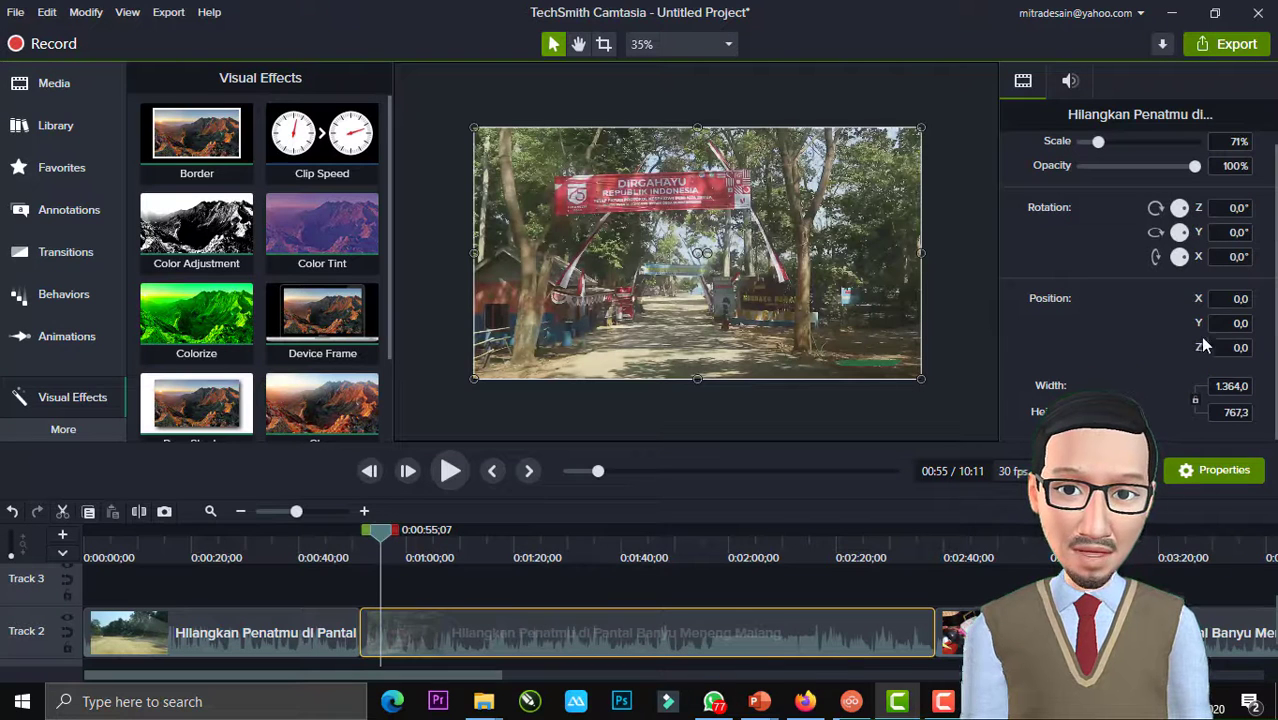
{"action": "left_click_drag", "start_coordinate": [280, 125], "coordinate": [469, 631]}
{"action": "scroll", "coordinate": [1235, 327], "scroll_direction": "down", "scroll_amount": 3}
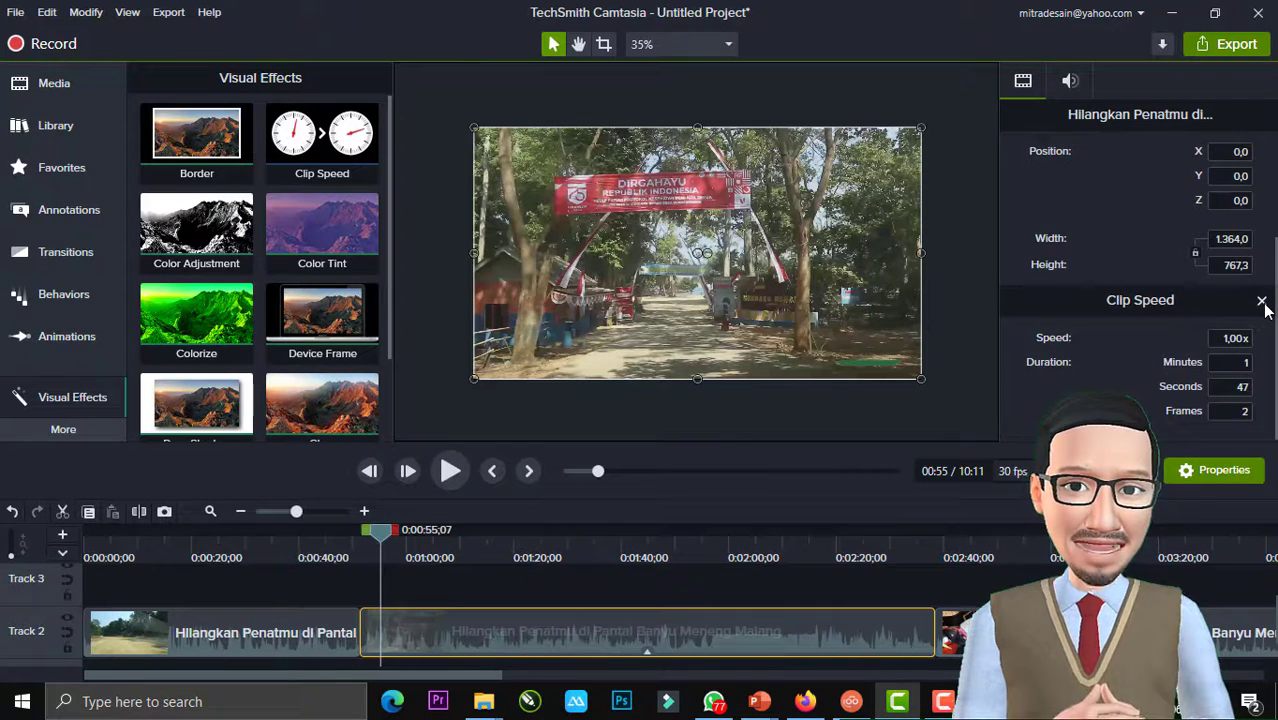
- Remove the Clip Speed effect from the middle clip on Track 2 and trim the clip's end back to about 0:01:15
{"action": "left_click", "coordinate": [1262, 302]}
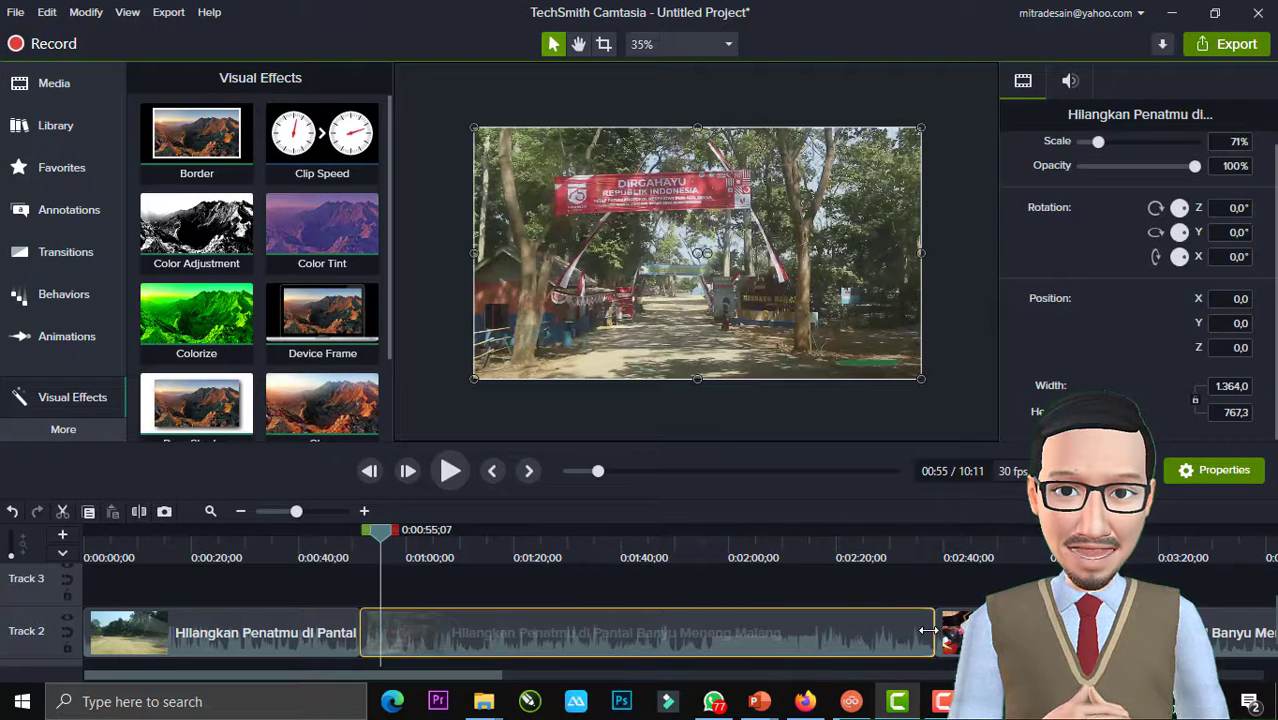
{"action": "left_click_drag", "start_coordinate": [928, 631], "coordinate": [593, 631]}
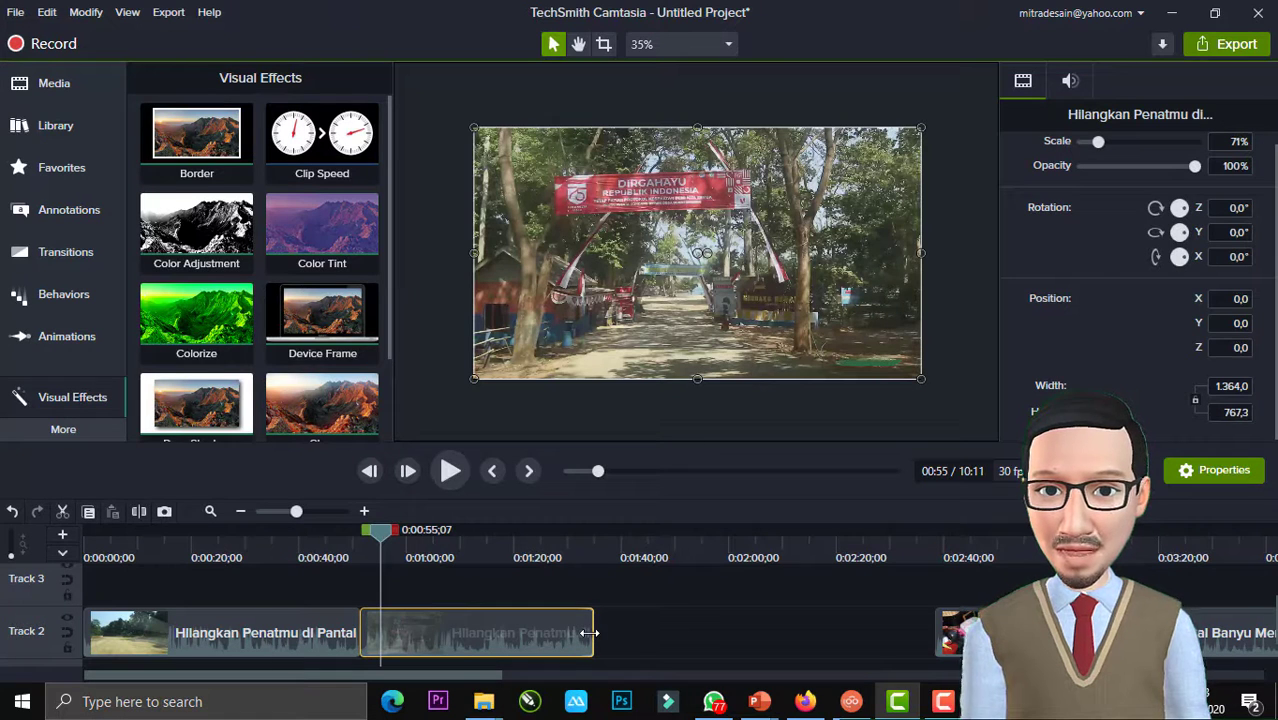
{"action": "left_click_drag", "start_coordinate": [590, 632], "coordinate": [487, 632]}
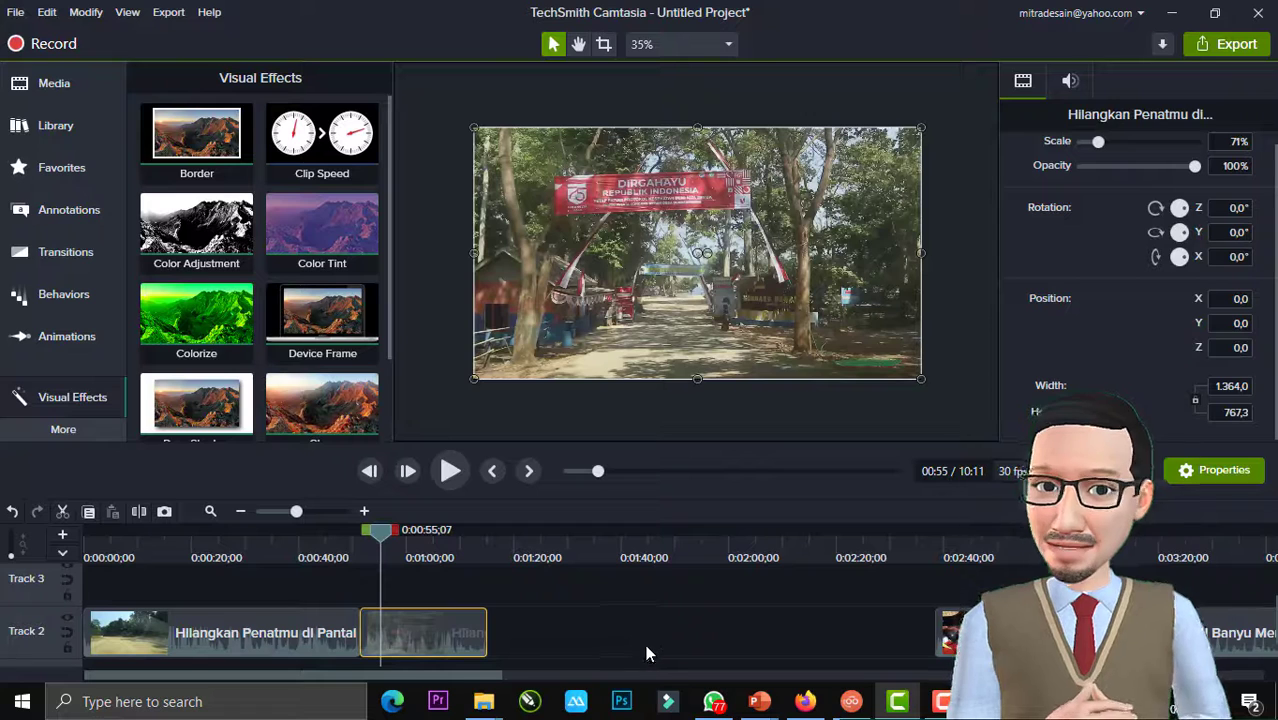
- Undo both trims of the middle clip and apply the Clip Speed visual effect to it
{"action": "key", "text": "ctrl+z"}
{"action": "key", "text": "ctrl+z"}
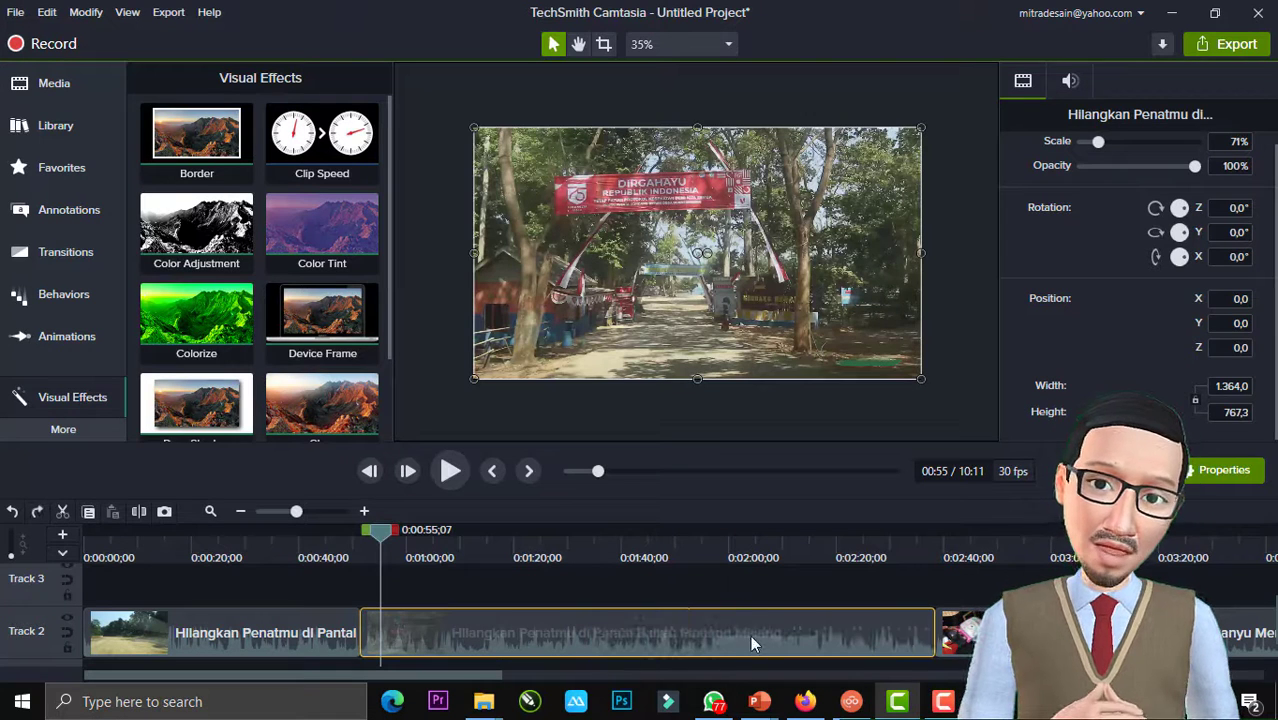
{"action": "key", "text": "ctrl+a"}
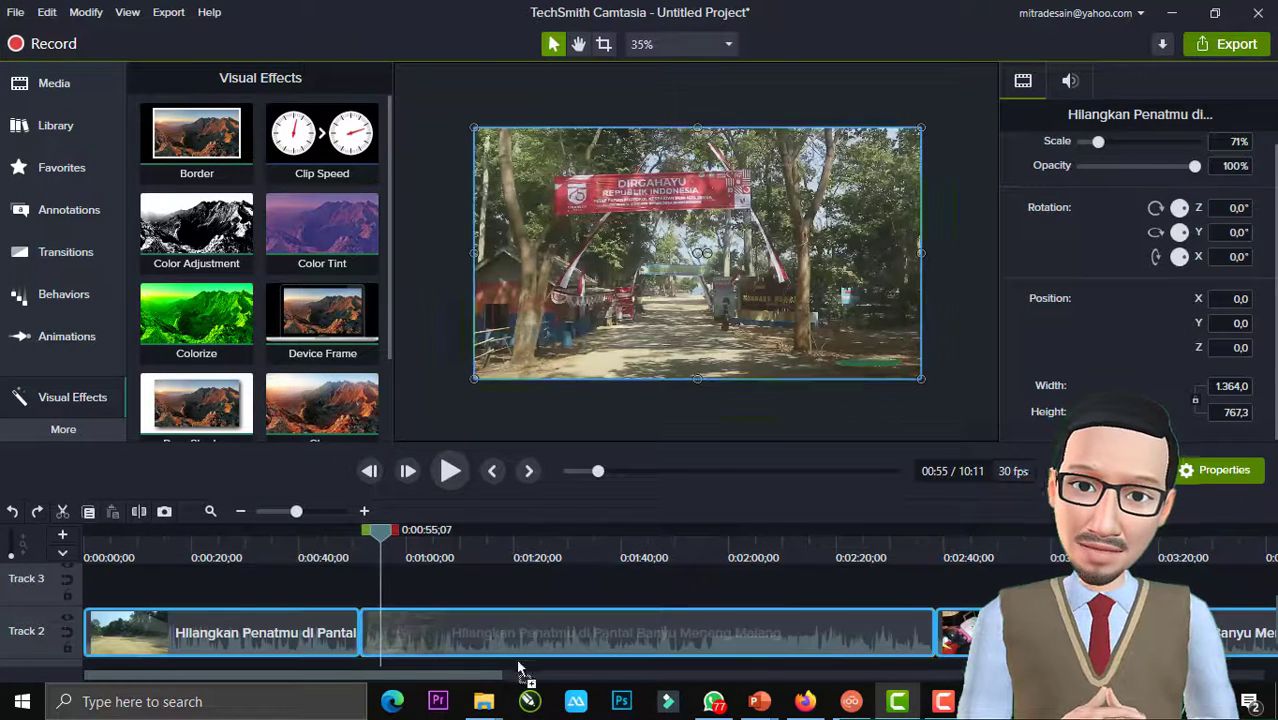
{"action": "left_click_drag", "start_coordinate": [518, 668], "coordinate": [517, 629]}
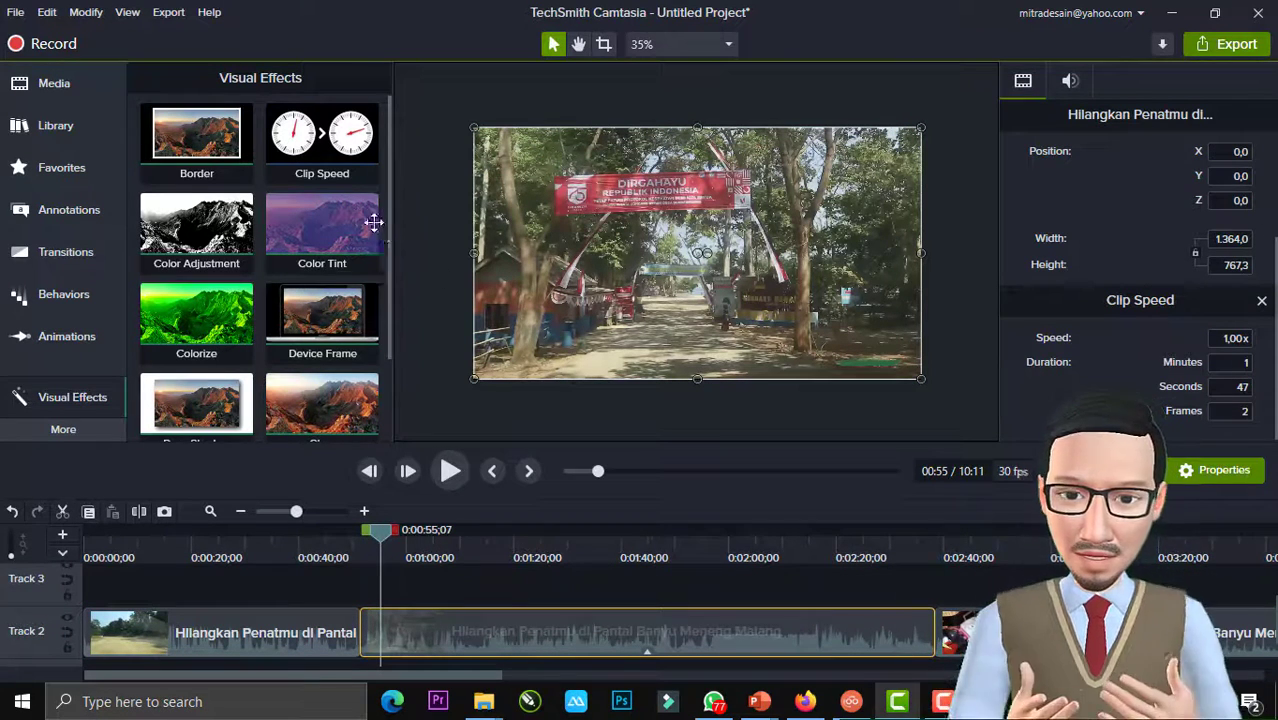
{"action": "left_click_drag", "start_coordinate": [322, 135], "coordinate": [555, 640]}
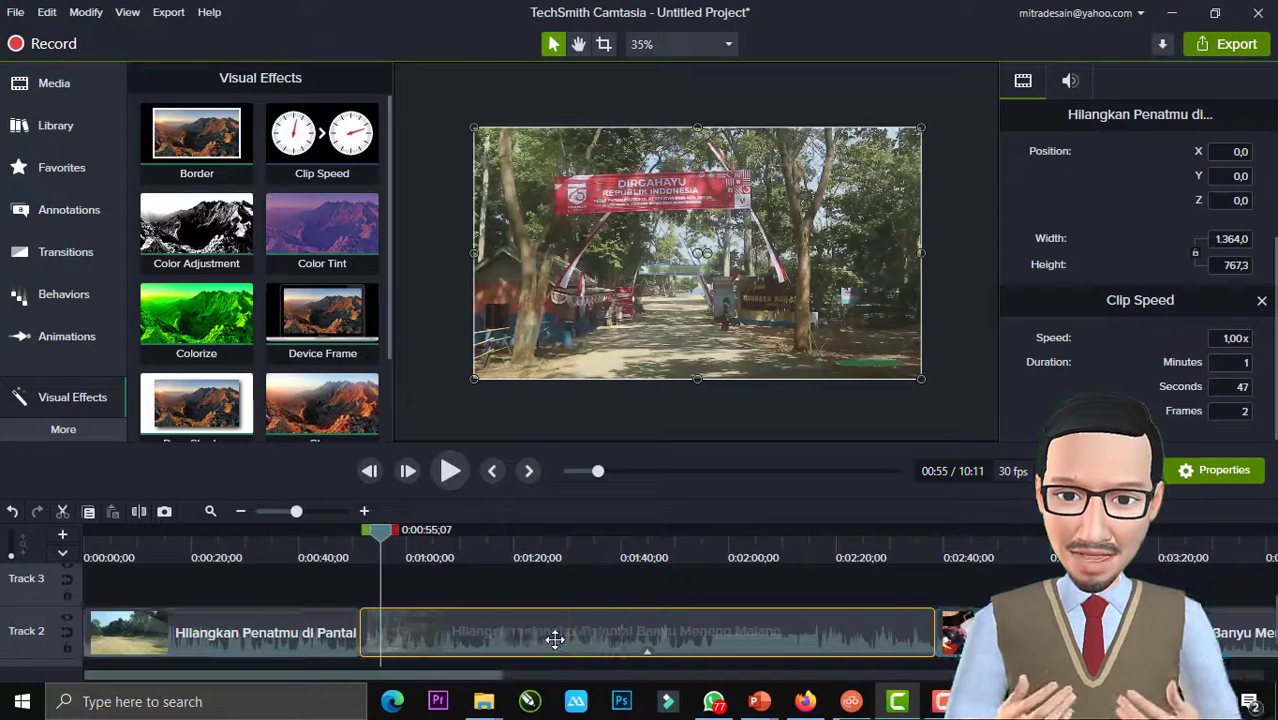
- Set the middle clip's Clip Speed to 5.00x and deselect the clip
{"action": "scroll", "coordinate": [873, 644], "scroll_direction": "down", "scroll_amount": 1}
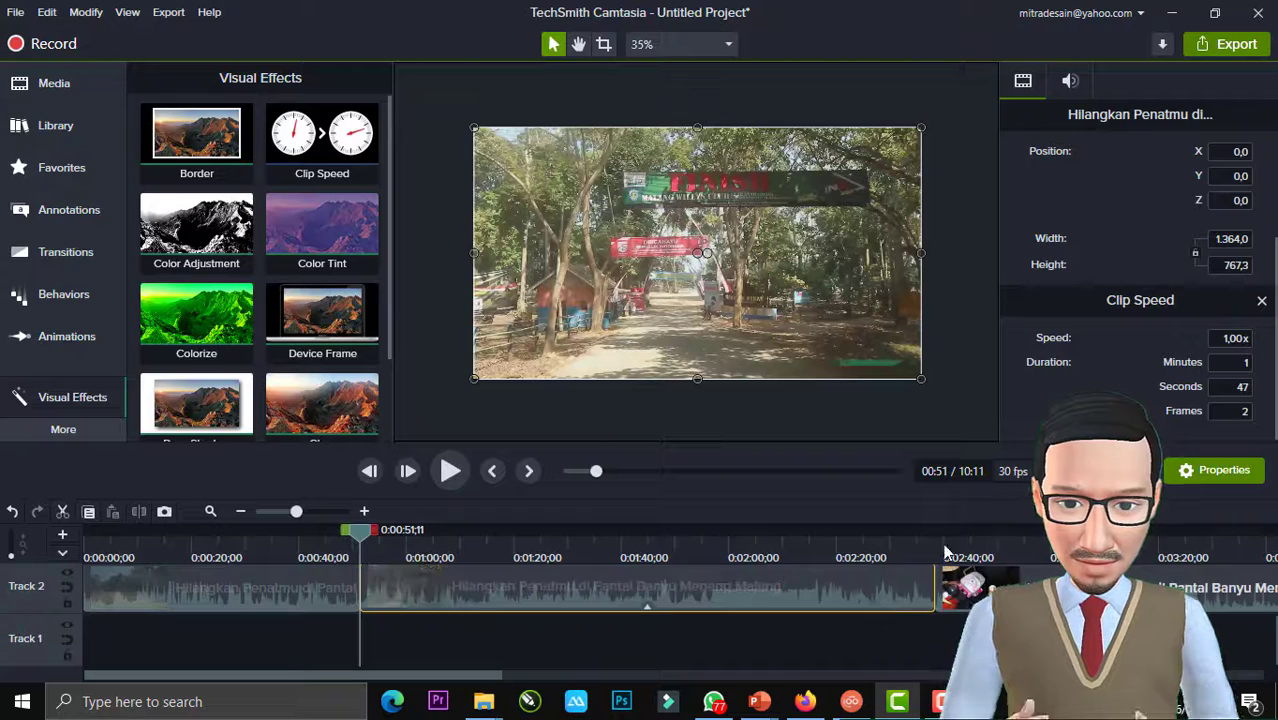
{"action": "left_click", "coordinate": [1245, 338]}
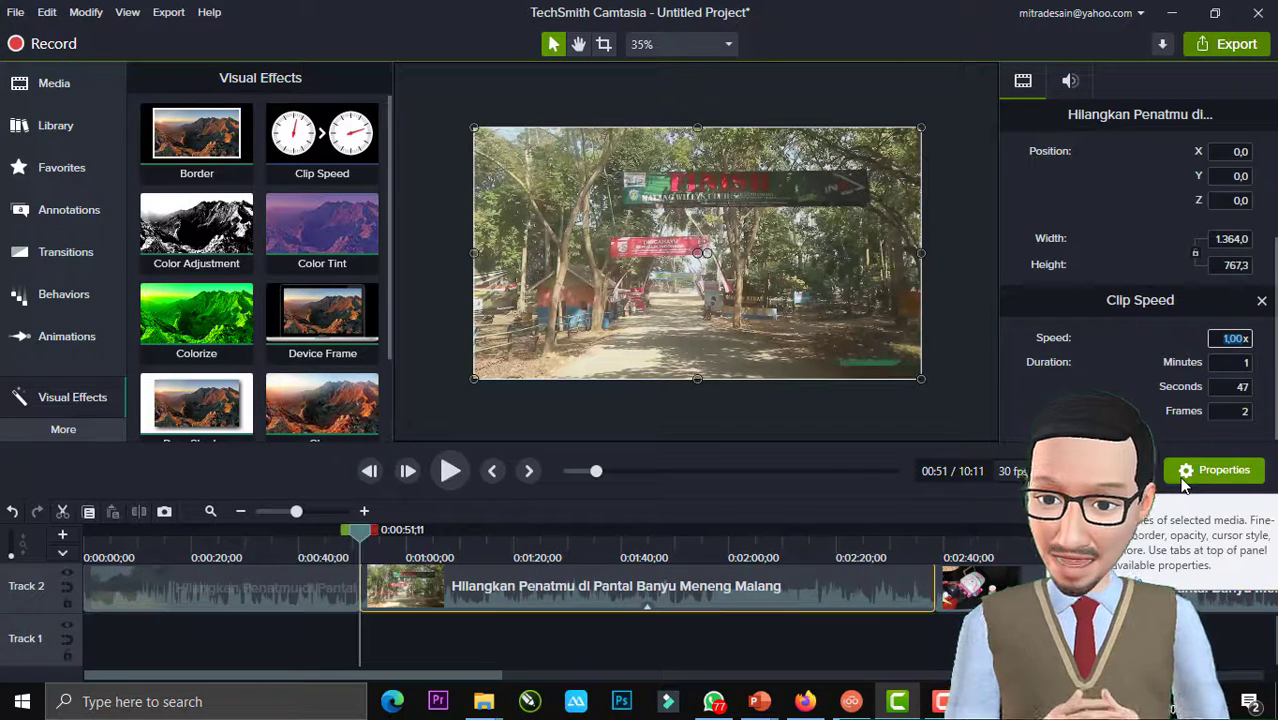
{"action": "type", "text": "5x"}
{"action": "key", "text": "Return"}
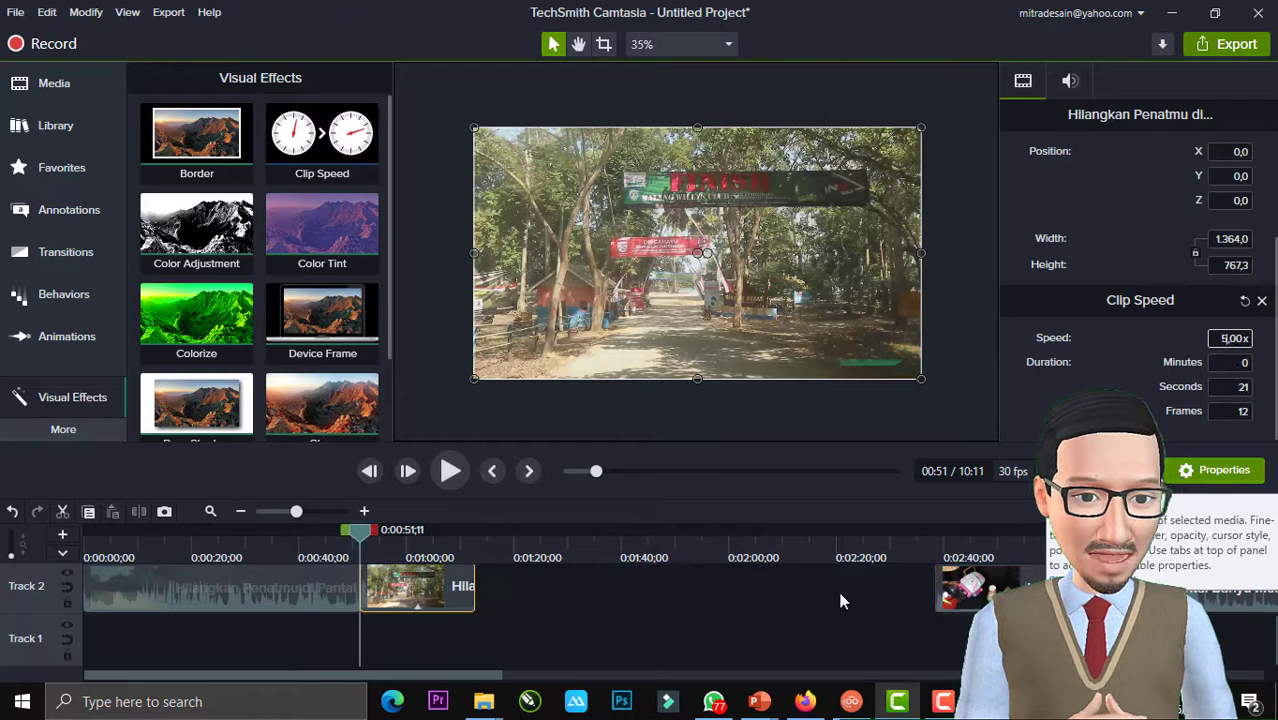
{"action": "left_click", "coordinate": [530, 608]}
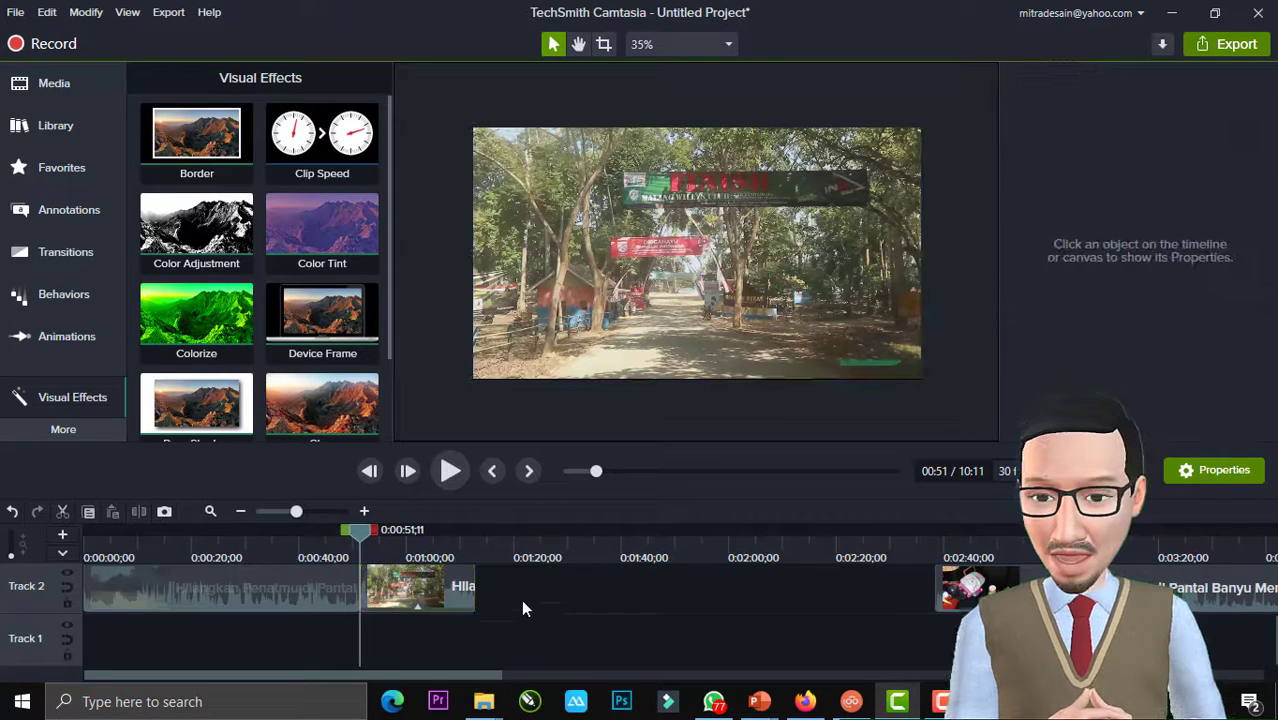
- Undo the 5x speed change on the middle clip and remove its Clip Speed effect
{"action": "scroll", "coordinate": [500, 620], "scroll_direction": "up", "scroll_amount": 1}
{"action": "left_click", "coordinate": [447, 640]}
{"action": "key", "text": "ctrl+z"}
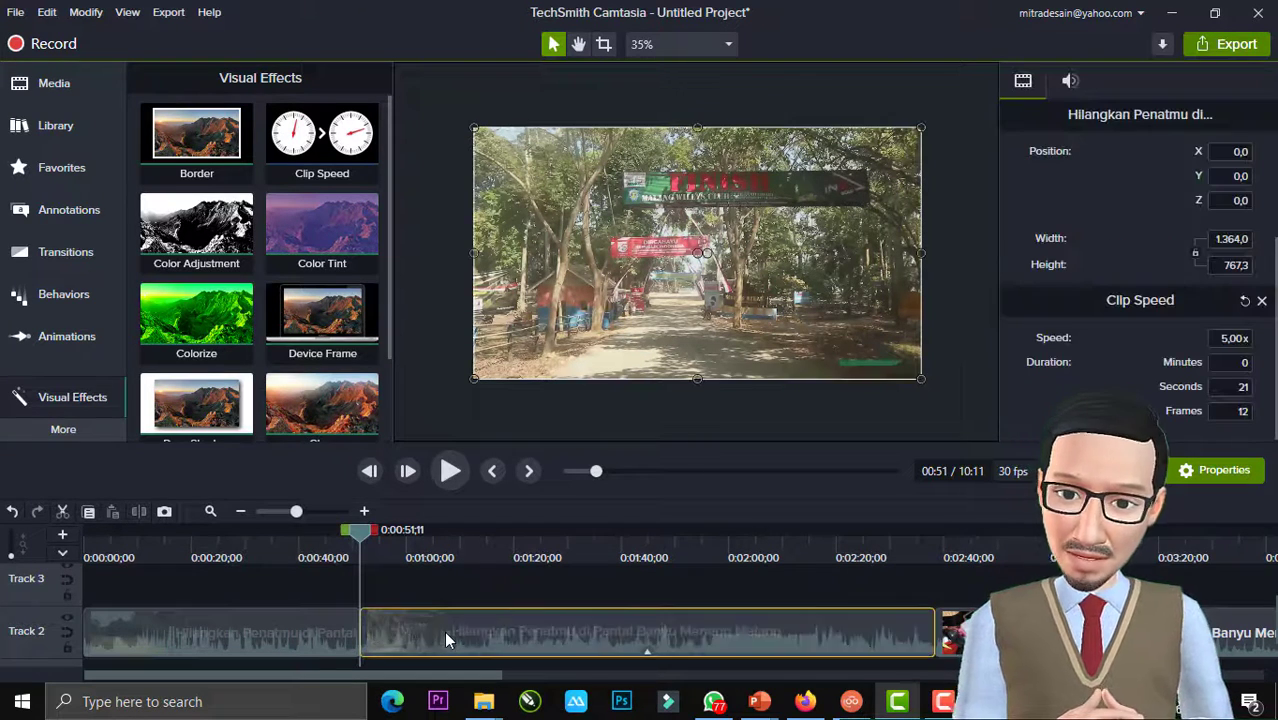
{"action": "right_click", "coordinate": [564, 636]}
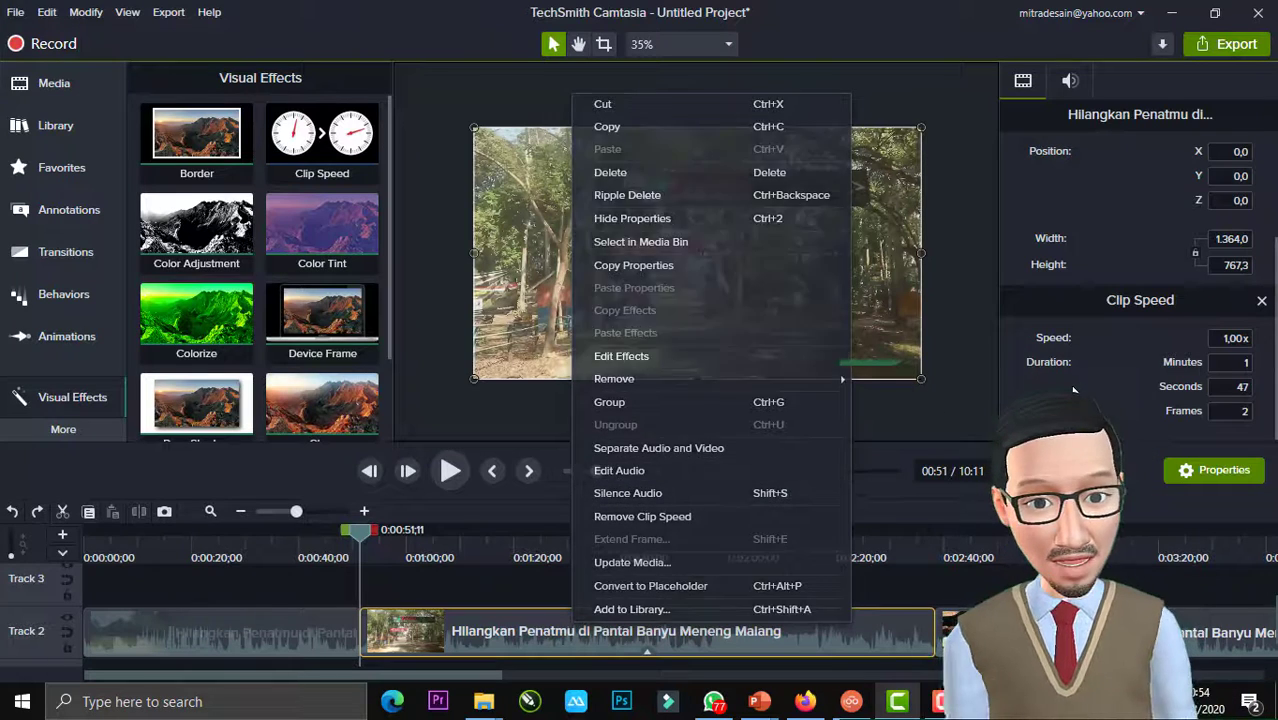
{"action": "key", "text": "Escape"}
{"action": "left_click", "coordinate": [644, 620]}
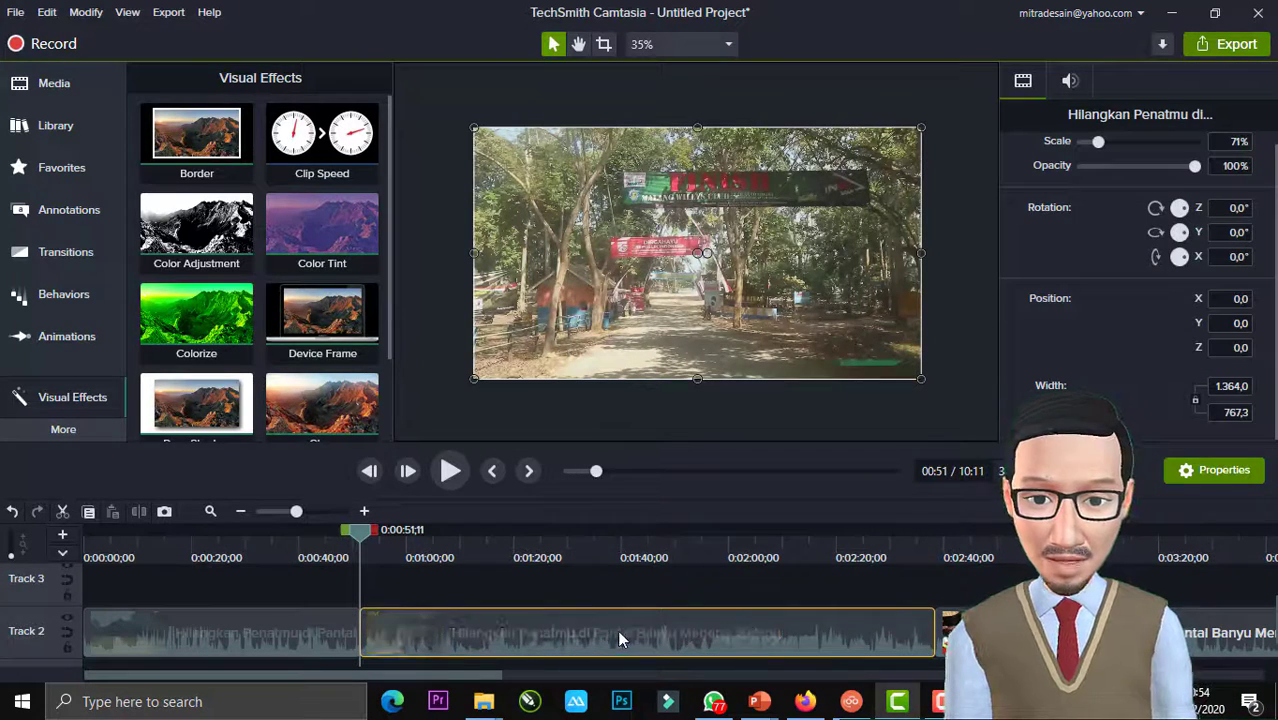
- Add Clip Speed to the middle clip and shorten the effect on the timeline to a 45-second duration, a speed of 2.36x
{"action": "right_click", "coordinate": [617, 630]}
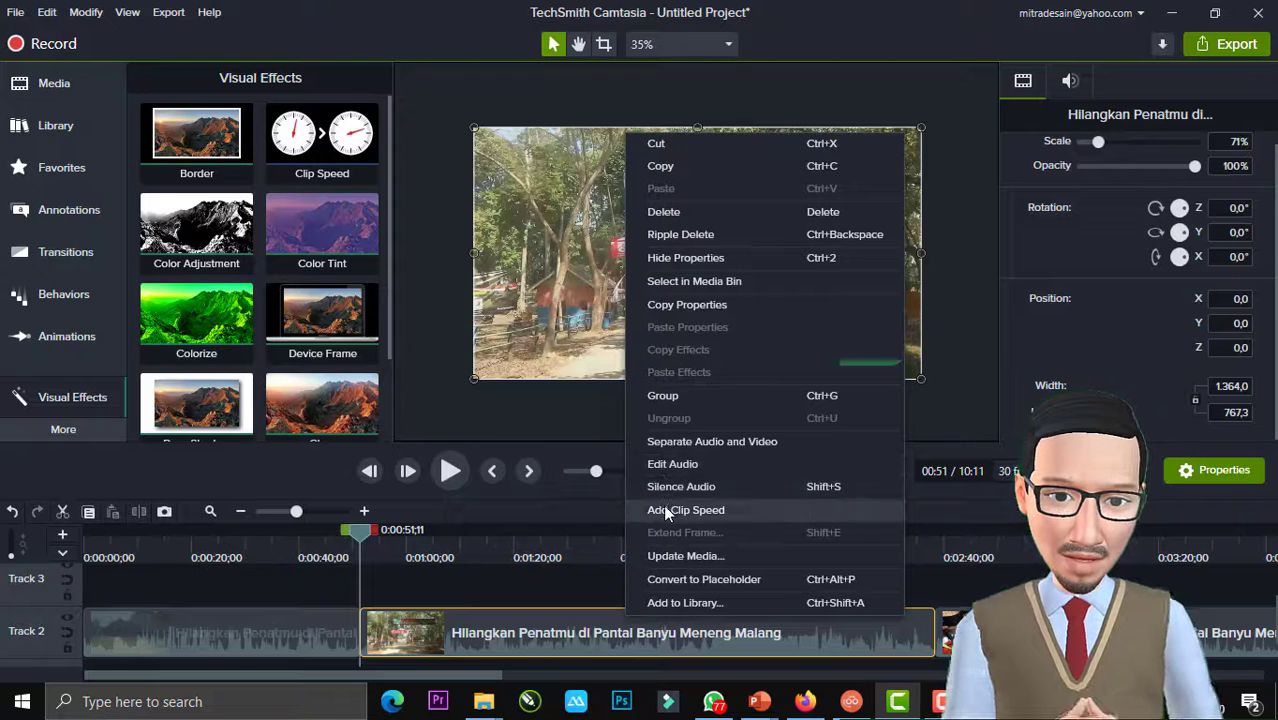
{"action": "left_click", "coordinate": [665, 509]}
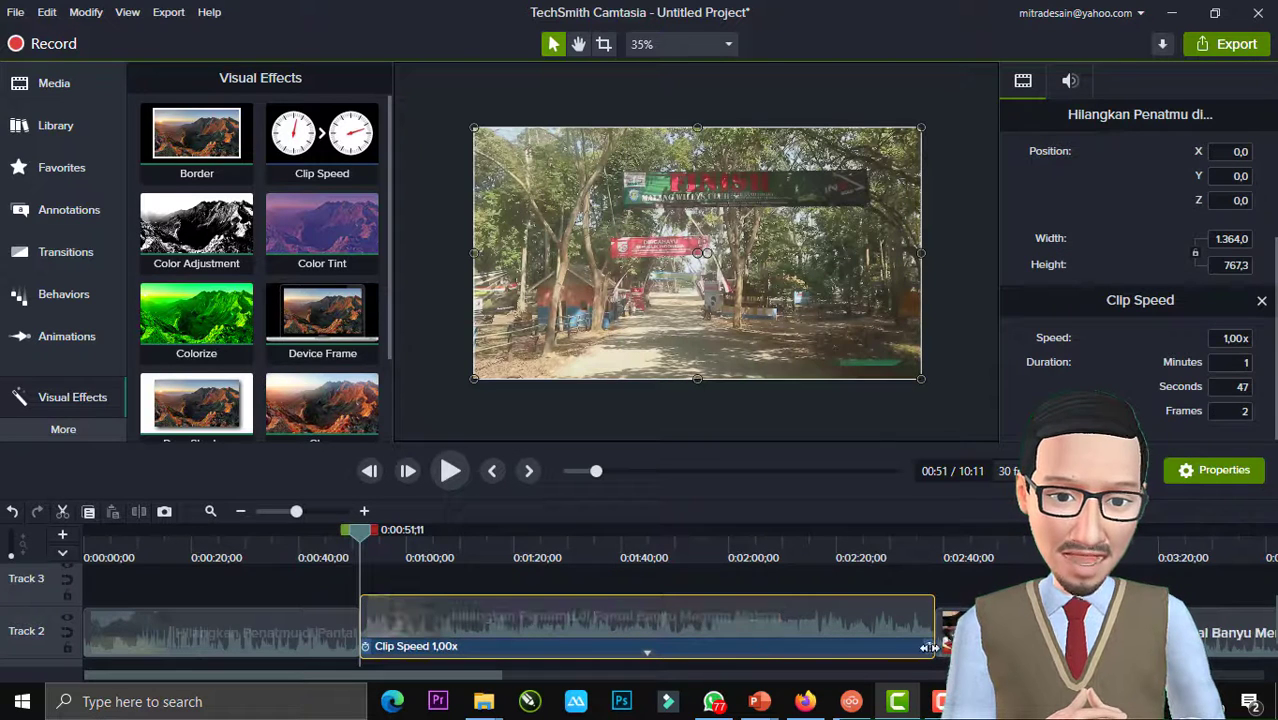
{"action": "left_click_drag", "start_coordinate": [933, 648], "coordinate": [600, 655]}
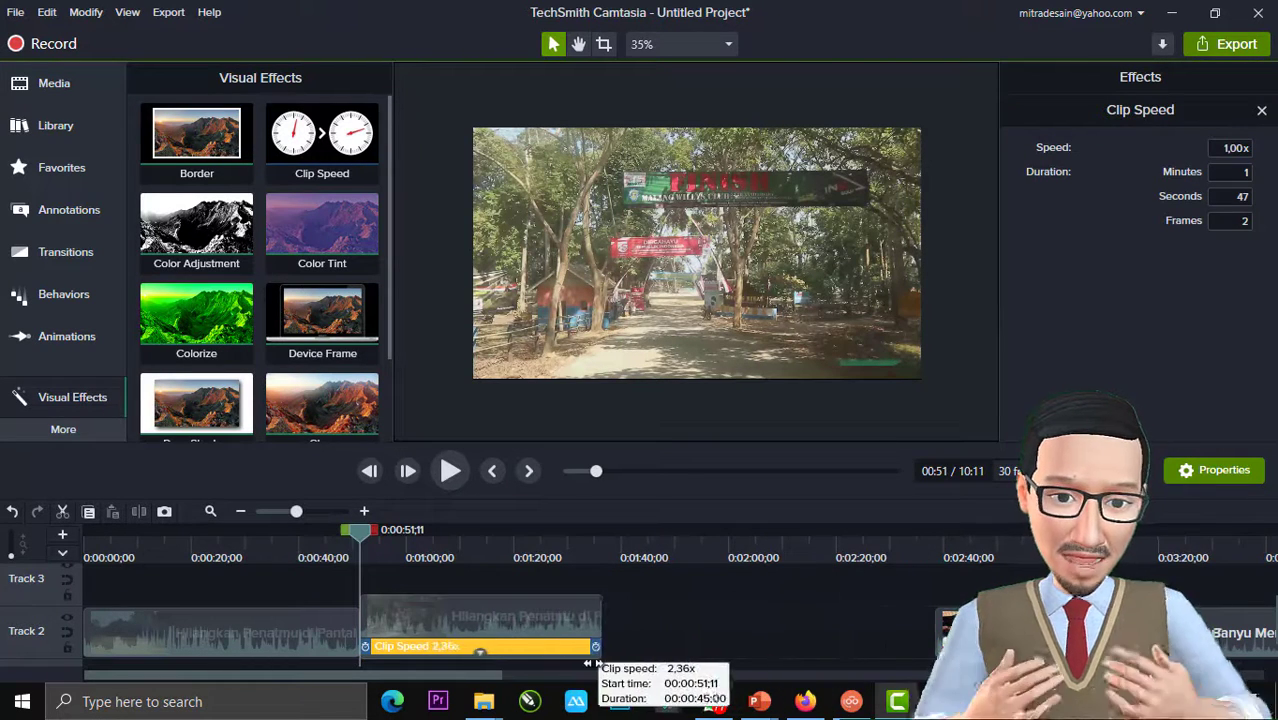
{"action": "left_click", "coordinate": [635, 639]}
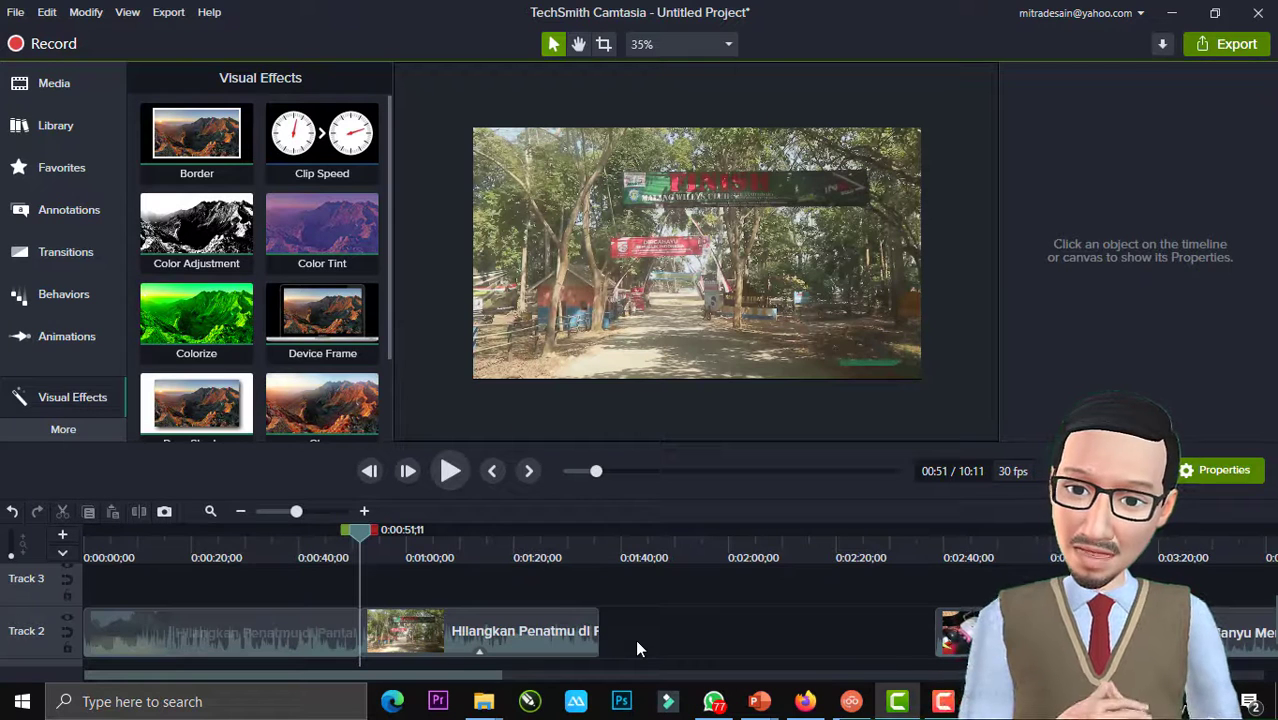
- Undo the duration change and the added Clip Speed effect on the middle clip
{"action": "key", "text": "ctrl+z"}
{"action": "left_click", "coordinate": [588, 634]}
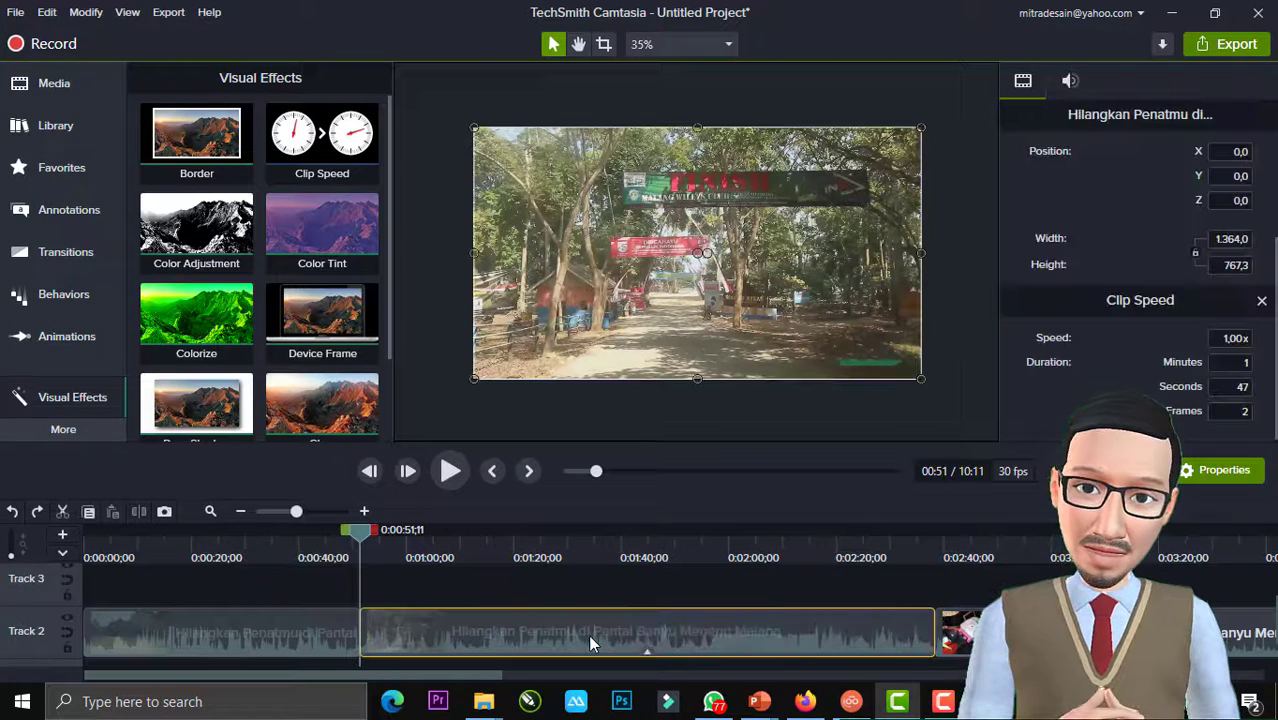
{"action": "scroll", "coordinate": [1264, 280], "scroll_direction": "up", "scroll_amount": 3}
{"action": "left_click", "coordinate": [731, 609]}
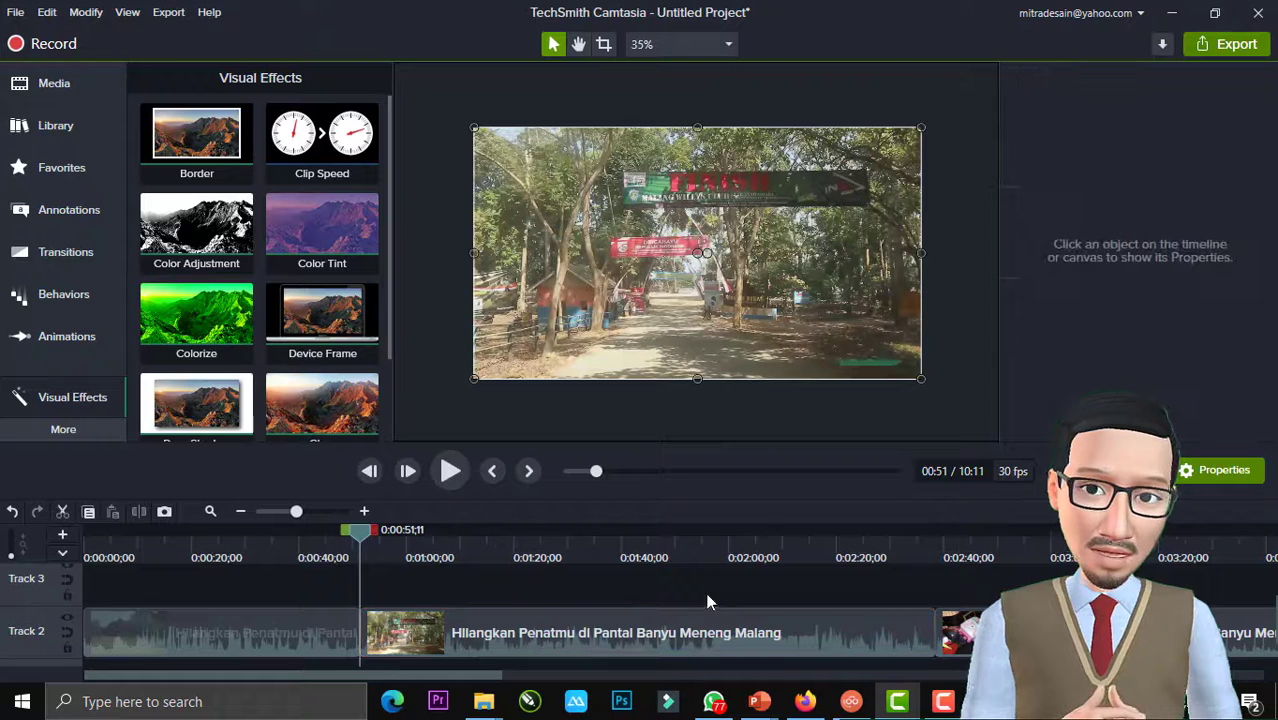
- Apply the Clip Speed visual effect to the middle clip and trim the clip's end to a duration of 1 minute 10 seconds 24 frames
{"action": "left_click_drag", "start_coordinate": [322, 140], "coordinate": [508, 624]}
{"action": "scroll", "coordinate": [700, 650], "scroll_direction": "down", "scroll_amount": 2}
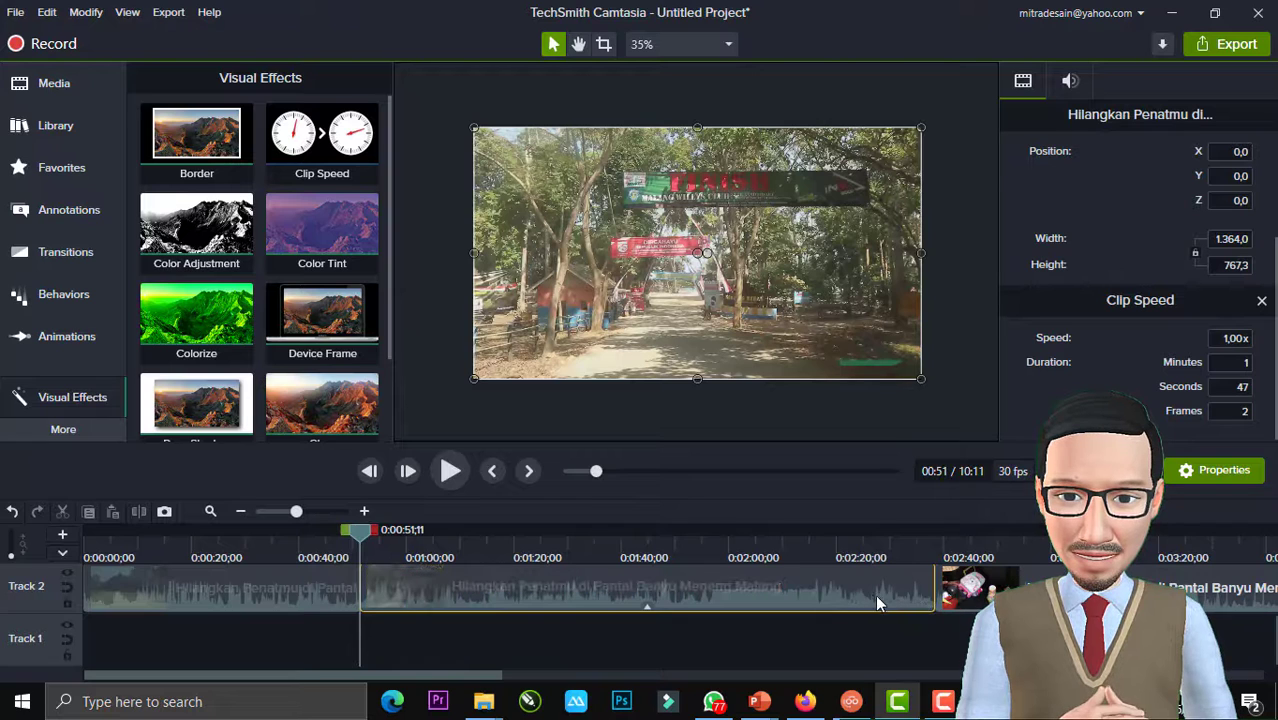
{"action": "left_click", "coordinate": [840, 600]}
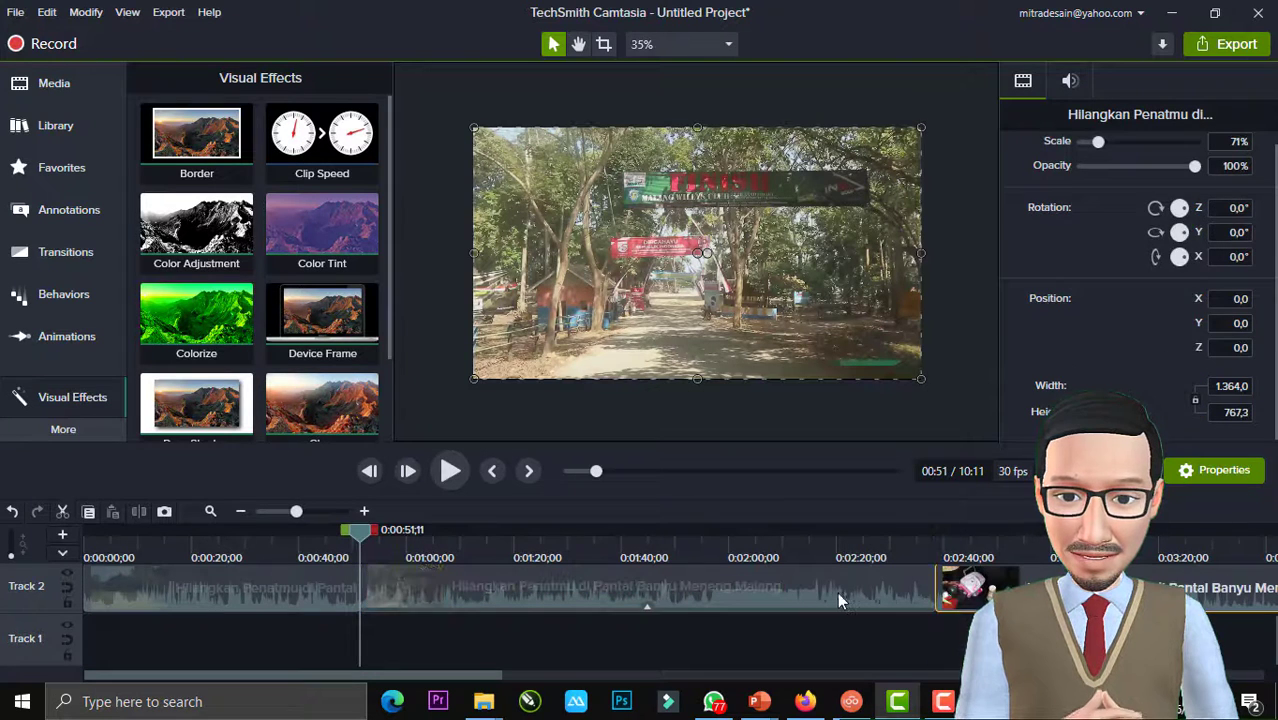
{"action": "left_click_drag", "start_coordinate": [934, 592], "coordinate": [740, 594]}
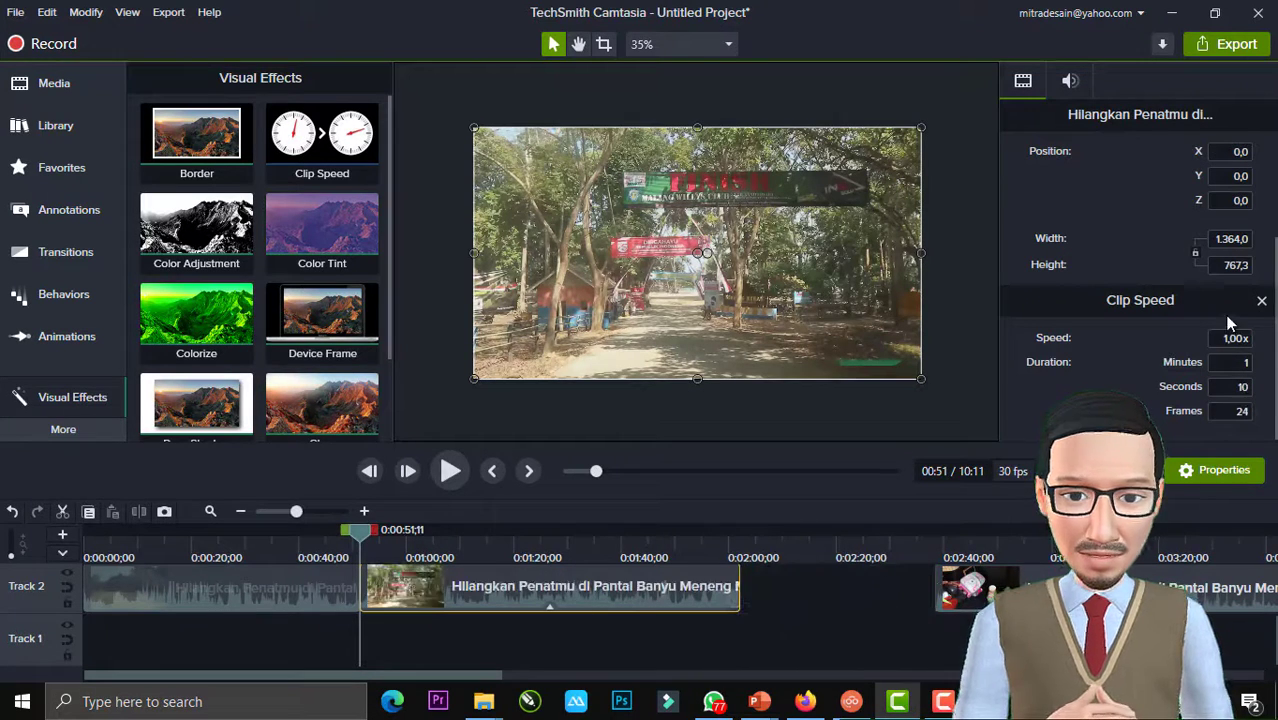
{"action": "left_click", "coordinate": [749, 575]}
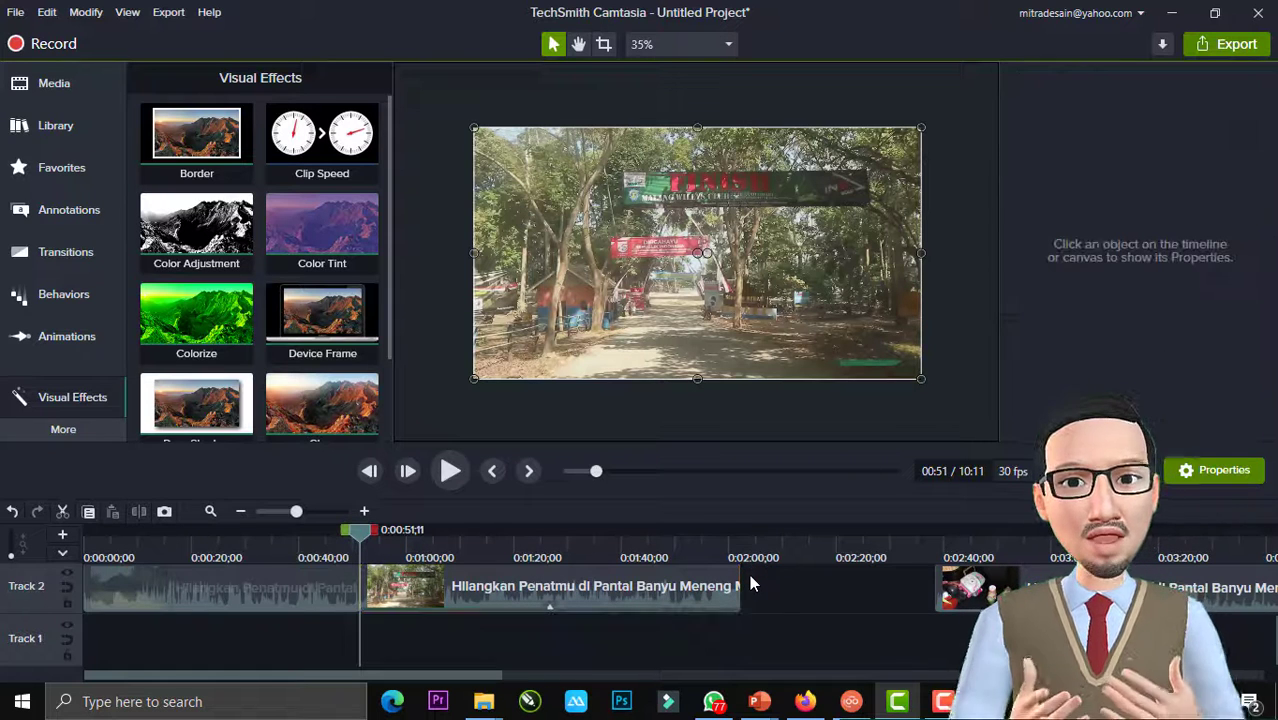